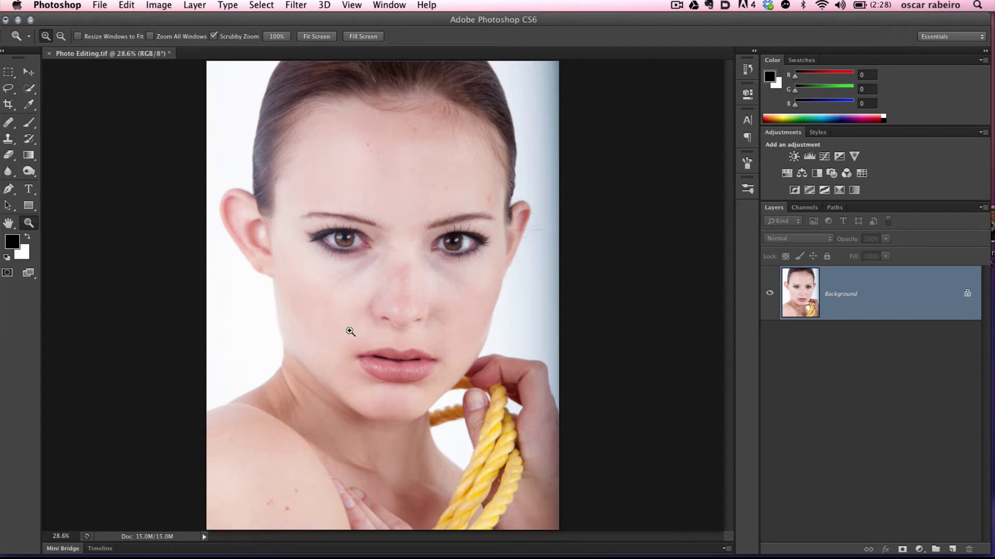
Zoom into the mouth to about 61% and duplicate the Background layer.
drag(359, 348, 404, 383)
drag(444, 413, 430, 378)
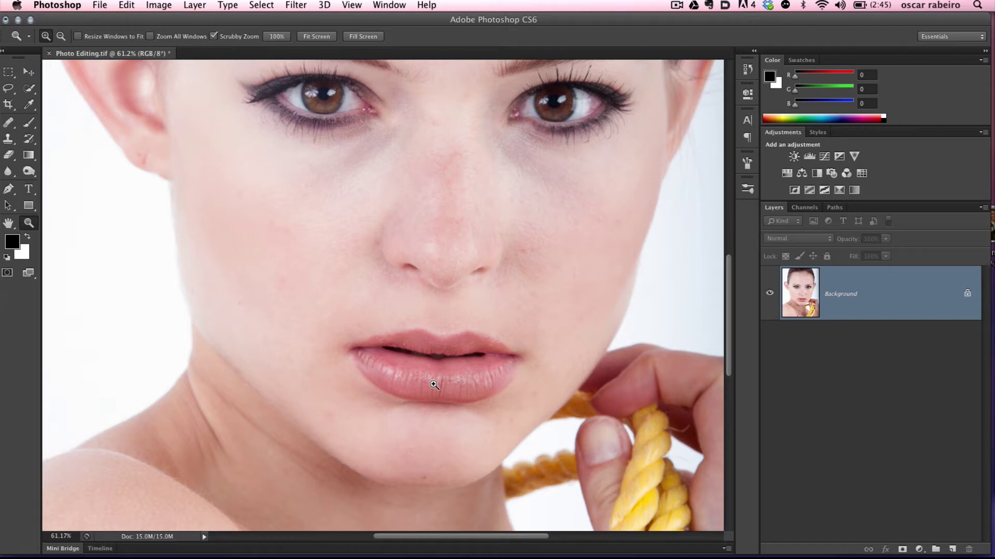
drag(829, 296, 952, 549)
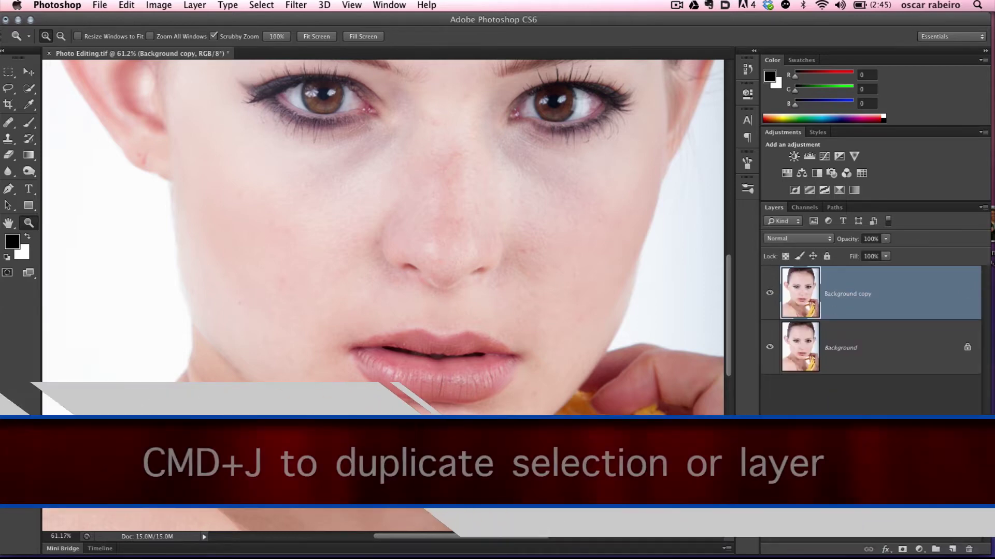
Rename the Background copy to 'face' and add a new layer named 'help' above it.
double_click(829, 293)
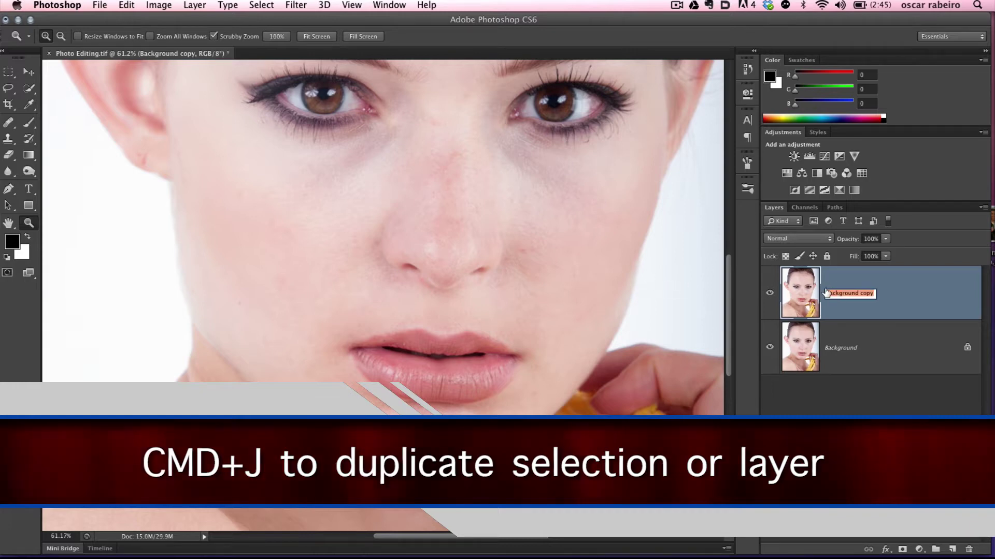
text(face)
key(Return)
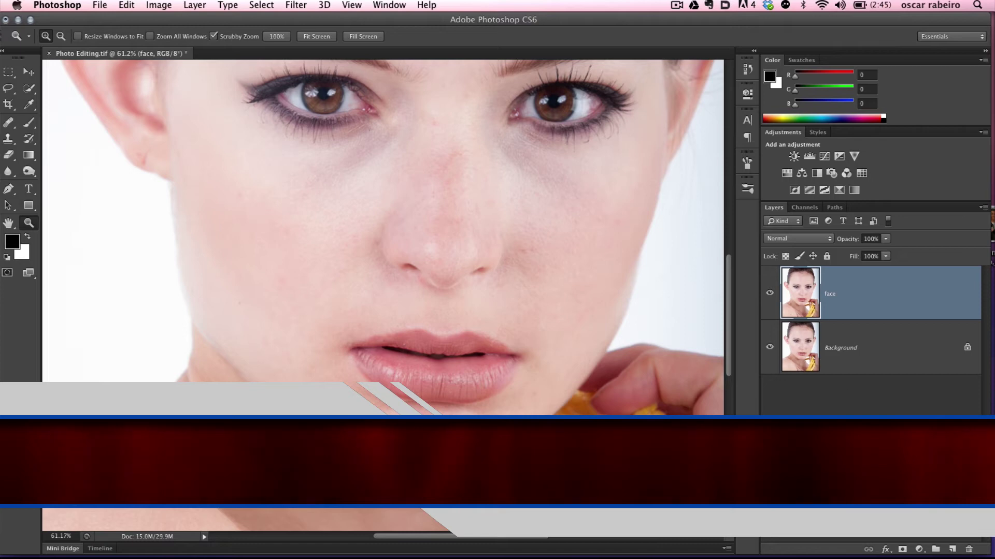
click(952, 549)
double_click(836, 294)
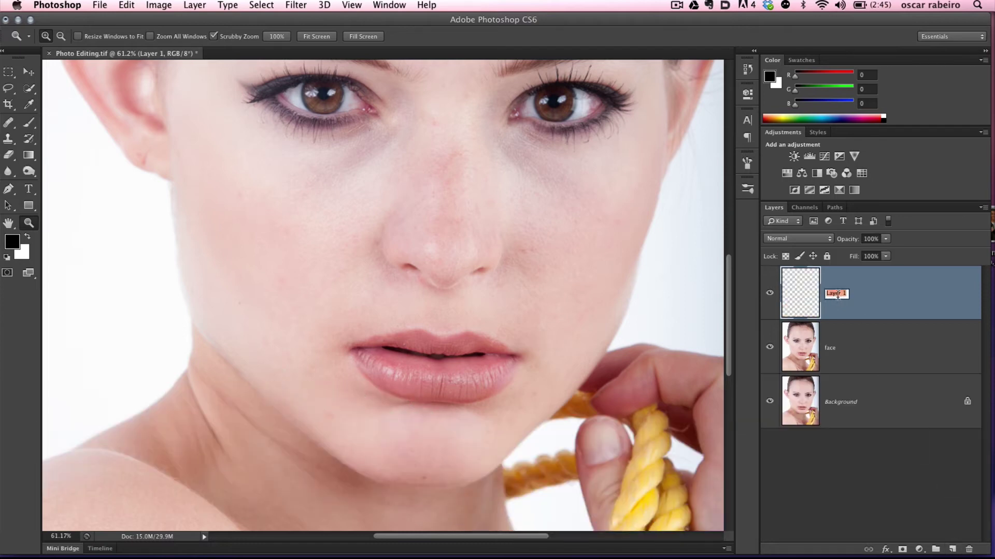
text(help)
key(Return)
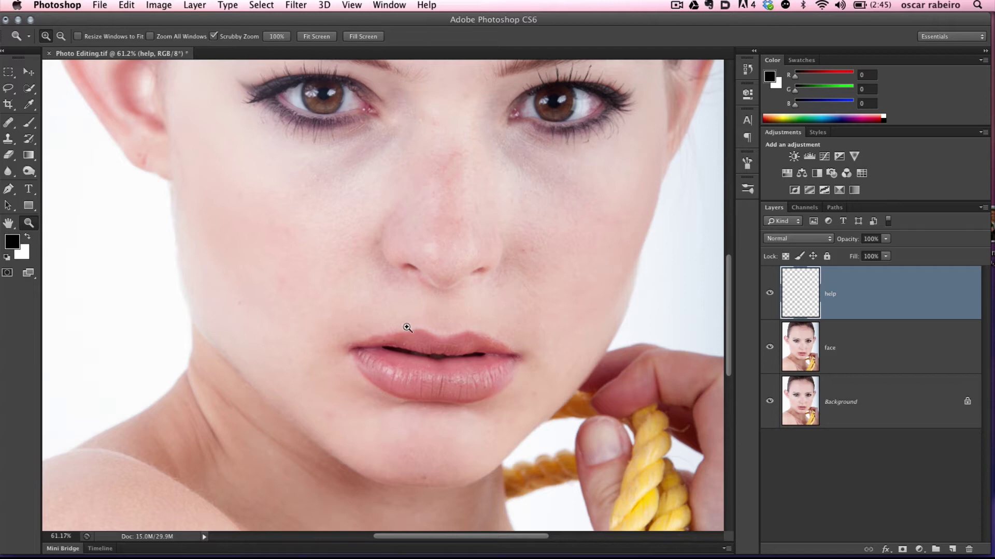
Paint pure red guide strokes along the upper and lower lips with a size-9 brush, then hide help.
click(28, 123)
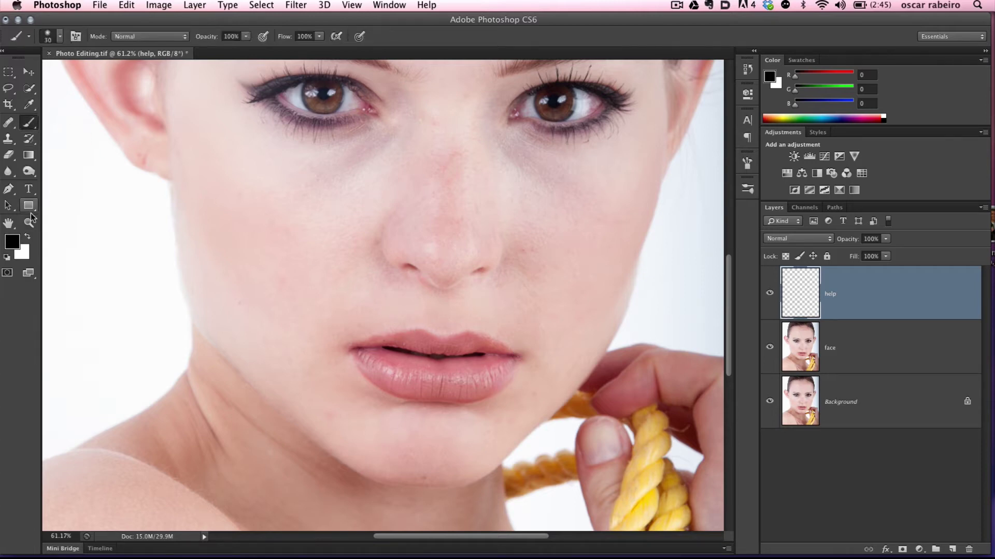
click(15, 244)
drag(515, 185, 605, 105)
click(704, 114)
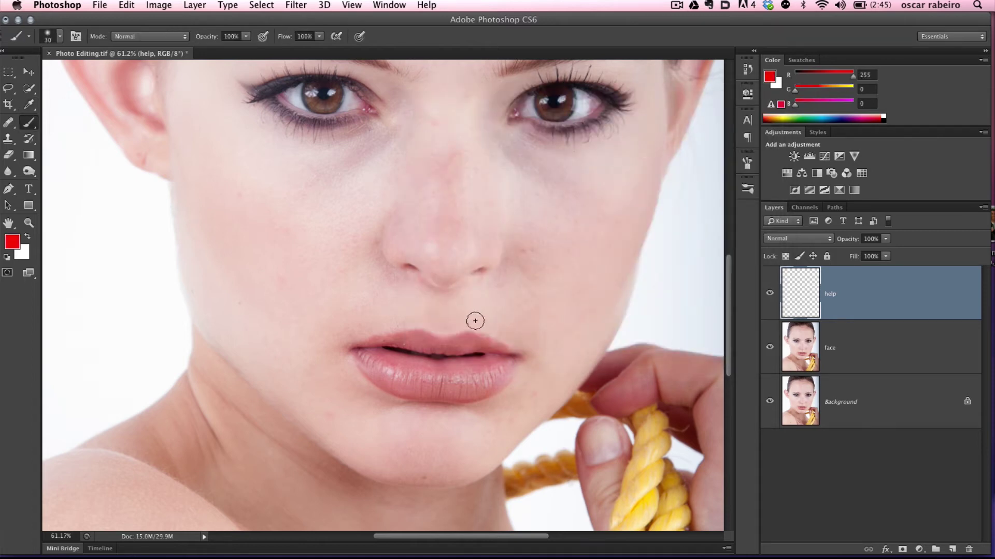
key(bracketleft)
key(bracketleft)
key(bracketleft)
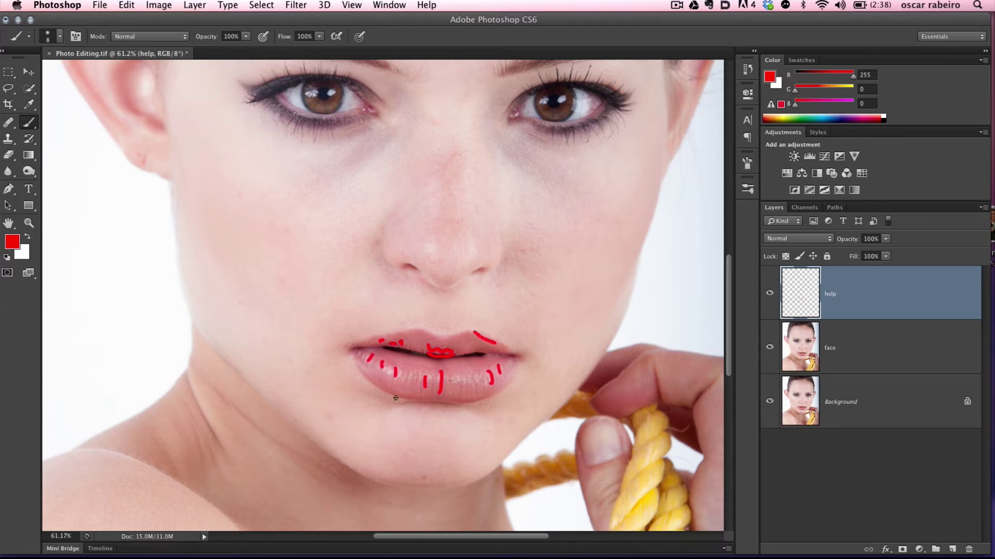
mouse_move(386, 392)
mouse_down()
mouse_move(451, 409)
mouse_move(503, 387)
mouse_up()
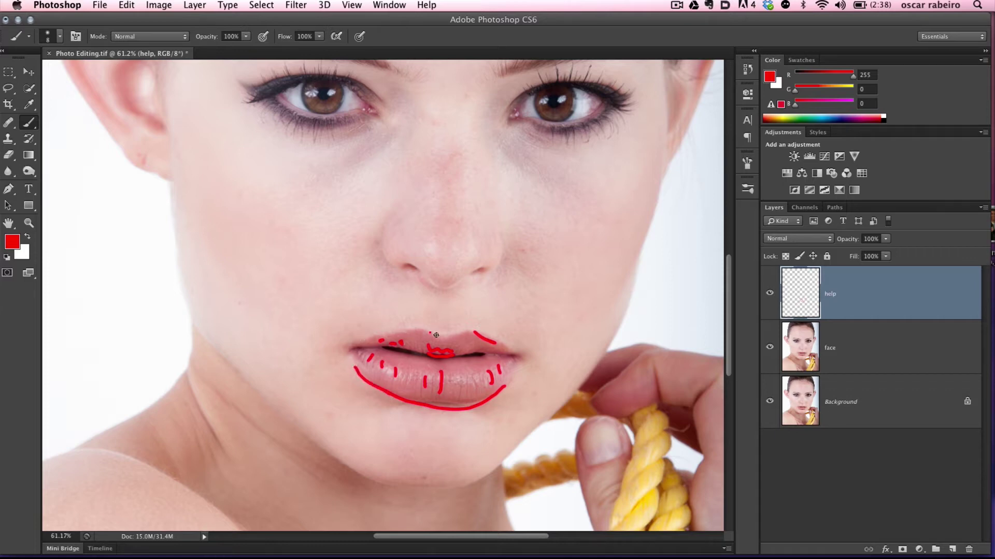
drag(437, 335, 459, 330)
click(770, 294)
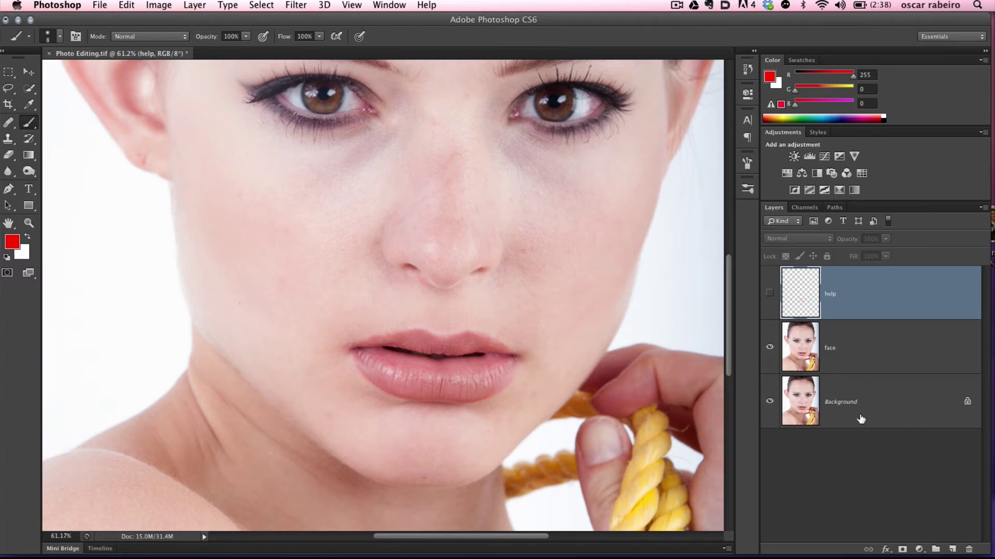
Add a new layer named 'healing' above the face layer.
click(852, 357)
click(952, 549)
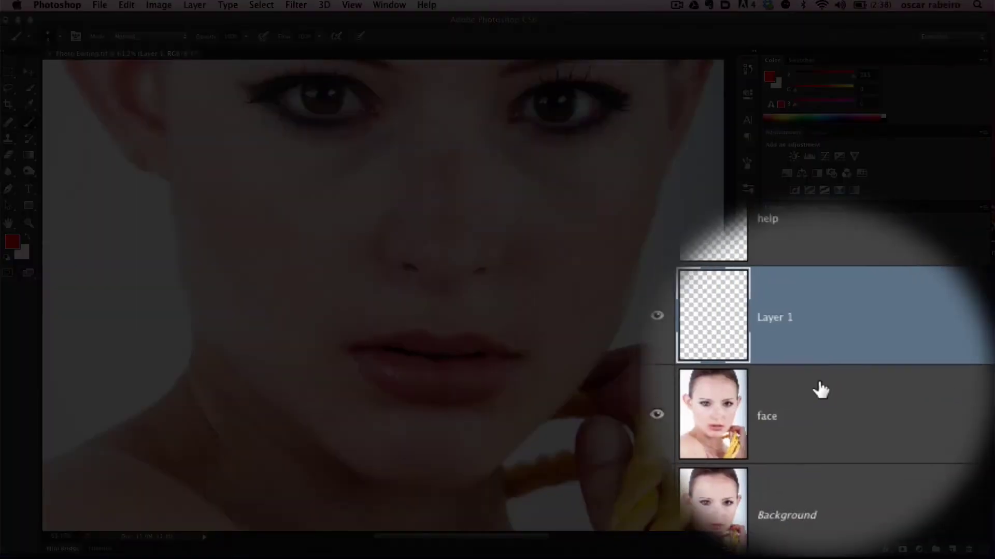
double_click(776, 317)
text(healing)
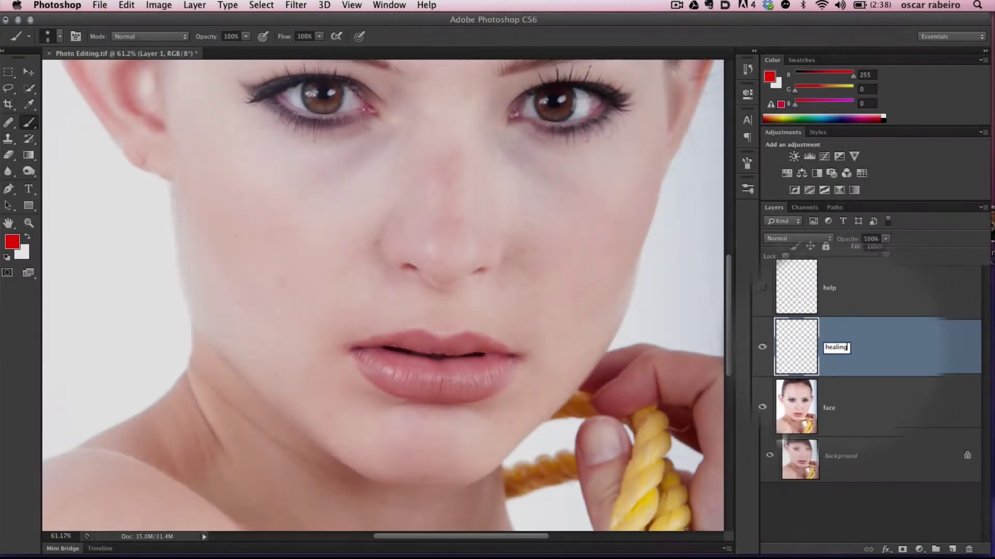
key(Return)
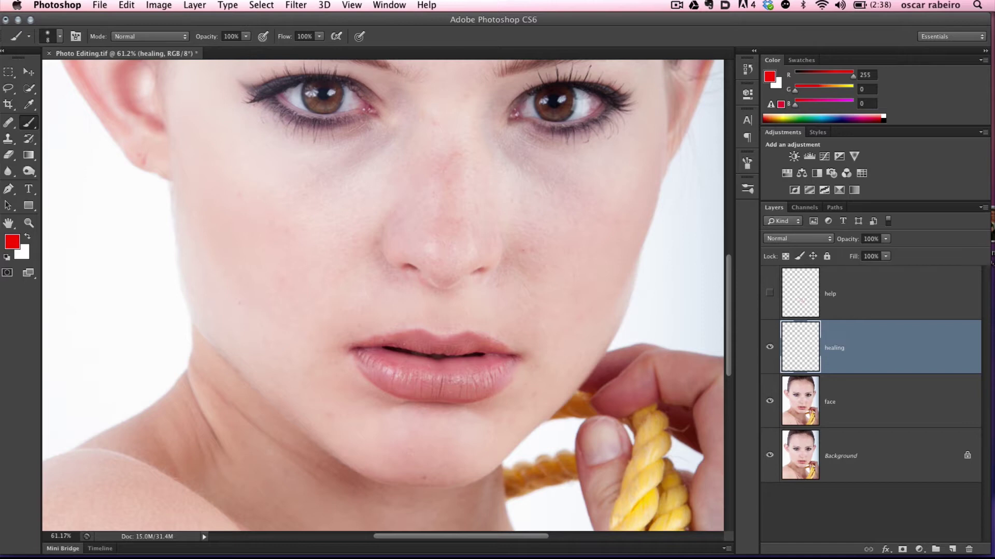
At 138% zoom, use the Healing Brush to sample clean lip texture and heal lower-lip cracks.
key(j)
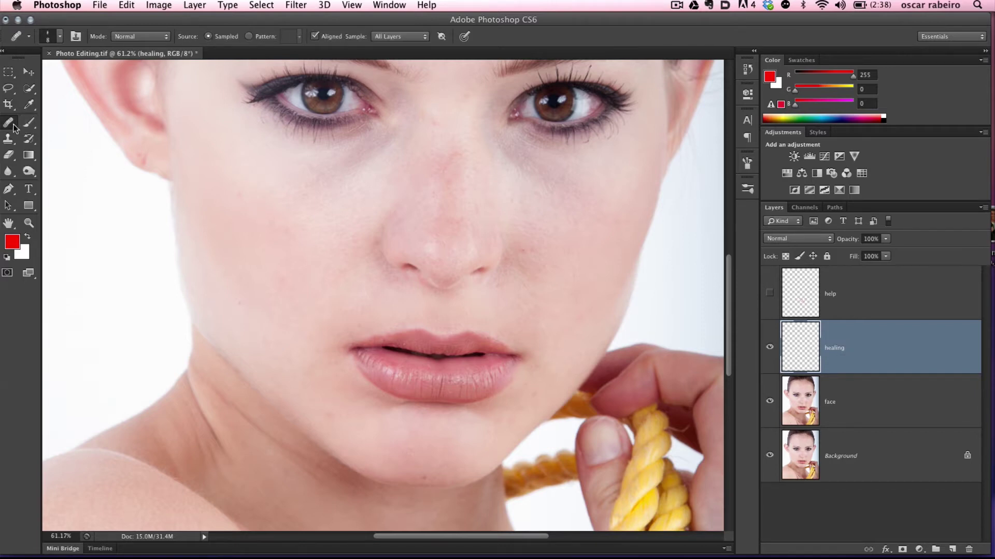
click(29, 224)
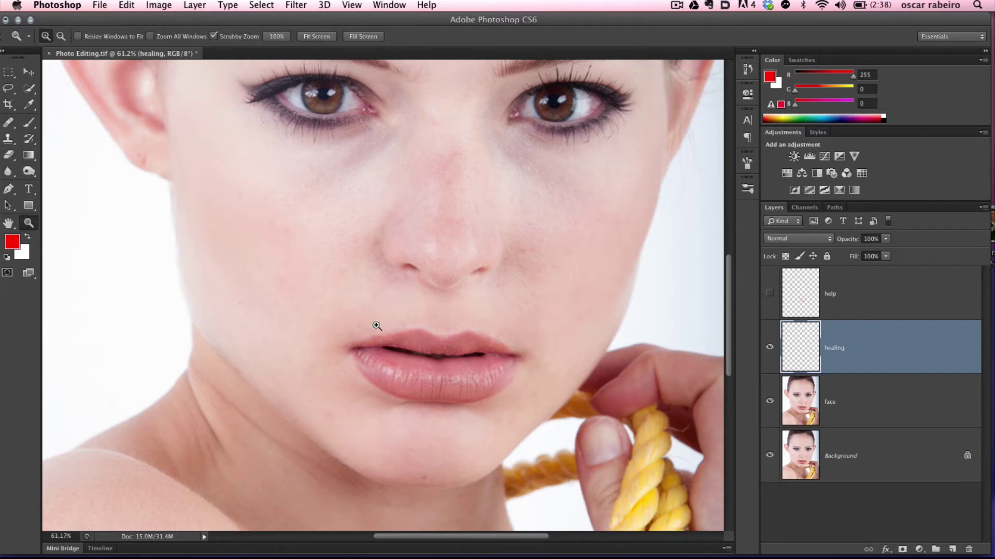
mouse_move(376, 326)
mouse_down()
mouse_move(418, 362)
mouse_move(367, 309)
mouse_up()
key(j)
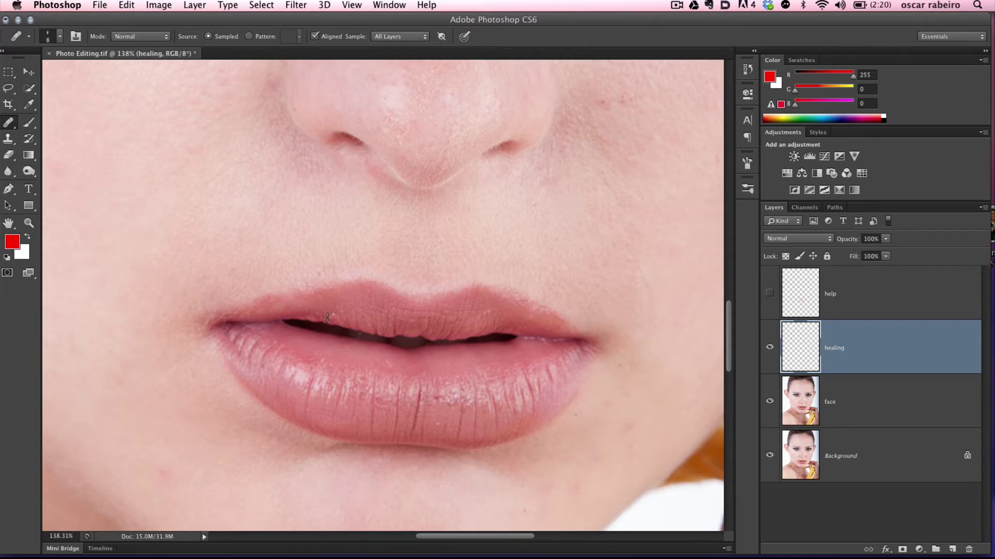
alt+click(346, 396)
click(411, 426)
click(533, 398)
alt+click(267, 380)
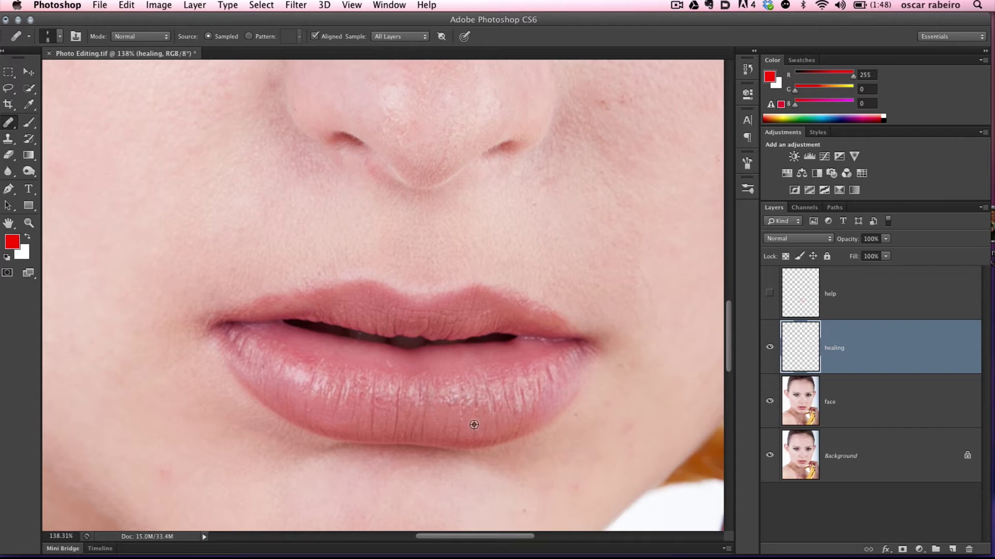
drag(395, 434, 395, 395)
alt+click(512, 385)
alt+click(329, 393)
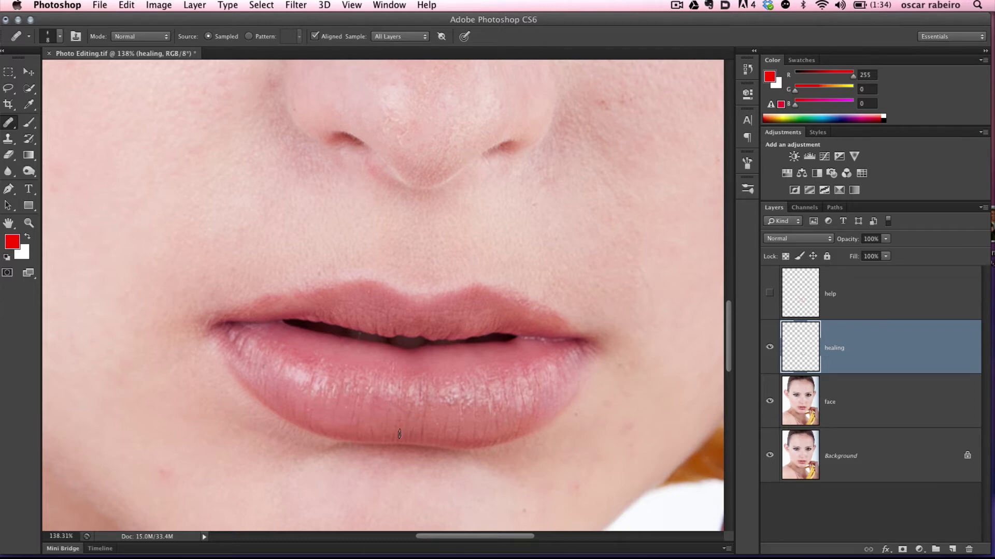
Toggle the healing layer's visibility to compare the lip fixes.
click(770, 349)
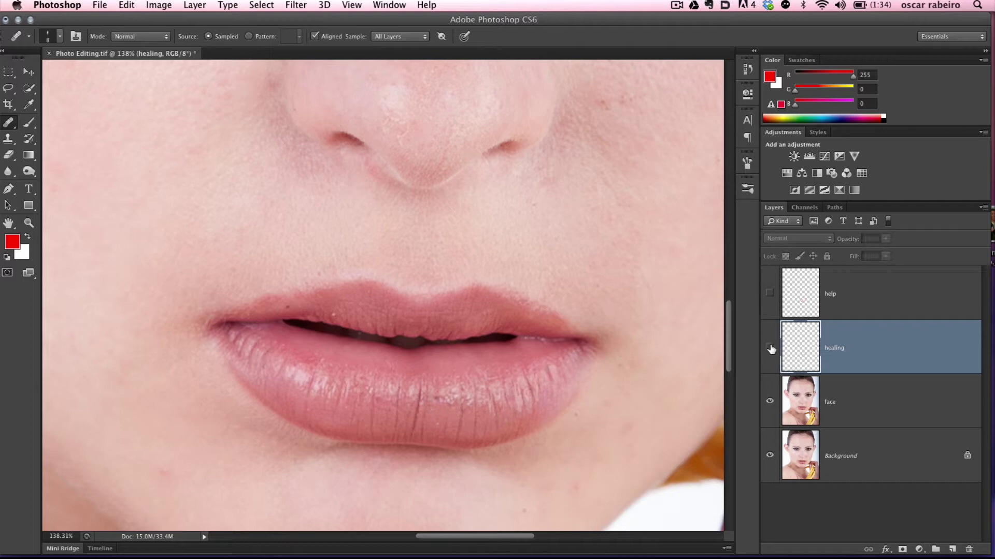
click(770, 349)
click(770, 349)
click(771, 350)
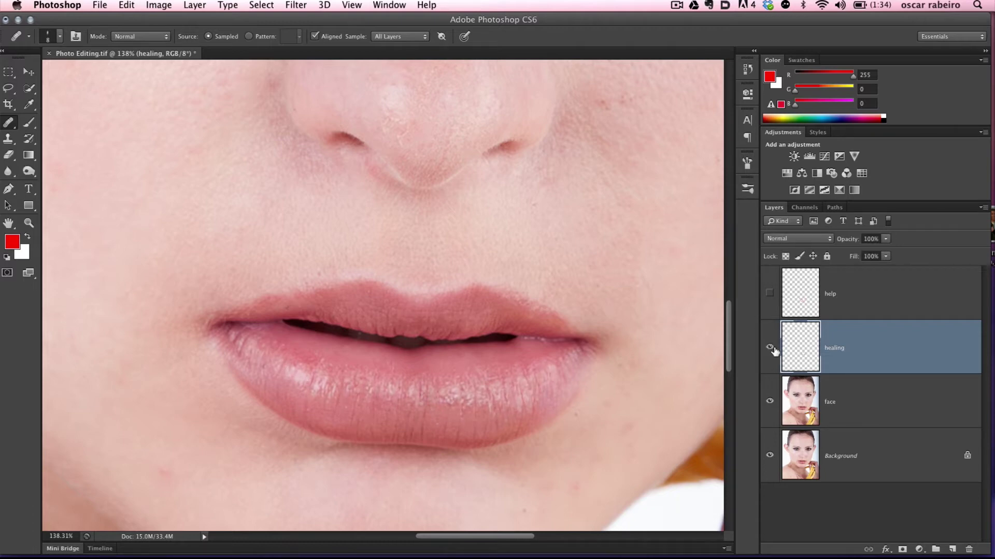
Merge the healing and face layers and name the result 'edits', keeping help hidden.
shift+click(840, 392)
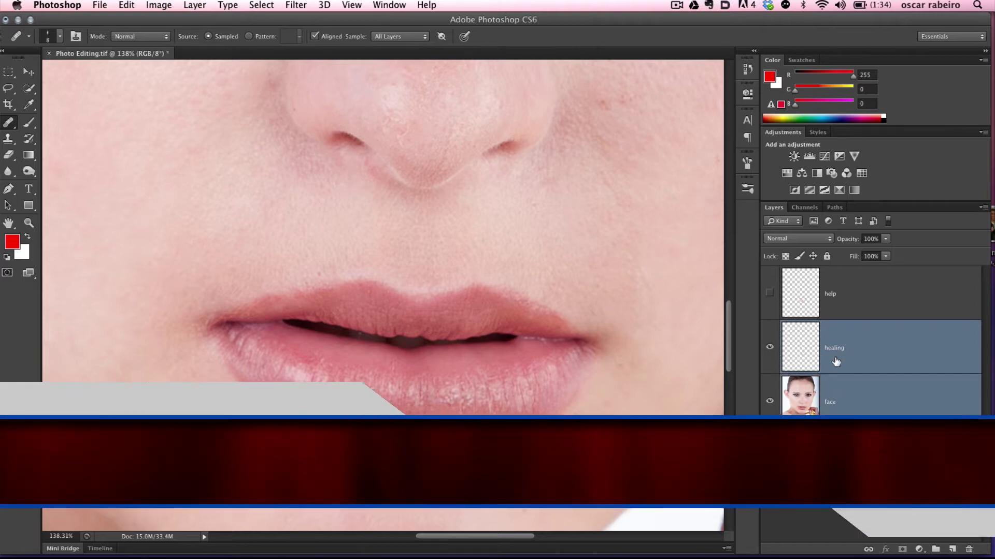
key(super+e)
double_click(832, 348)
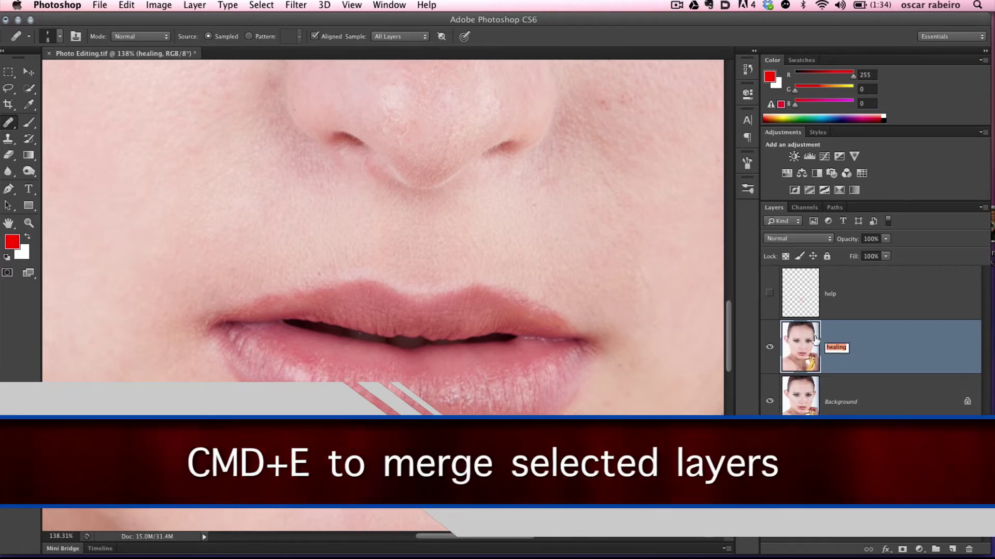
text(edits)
key(Return)
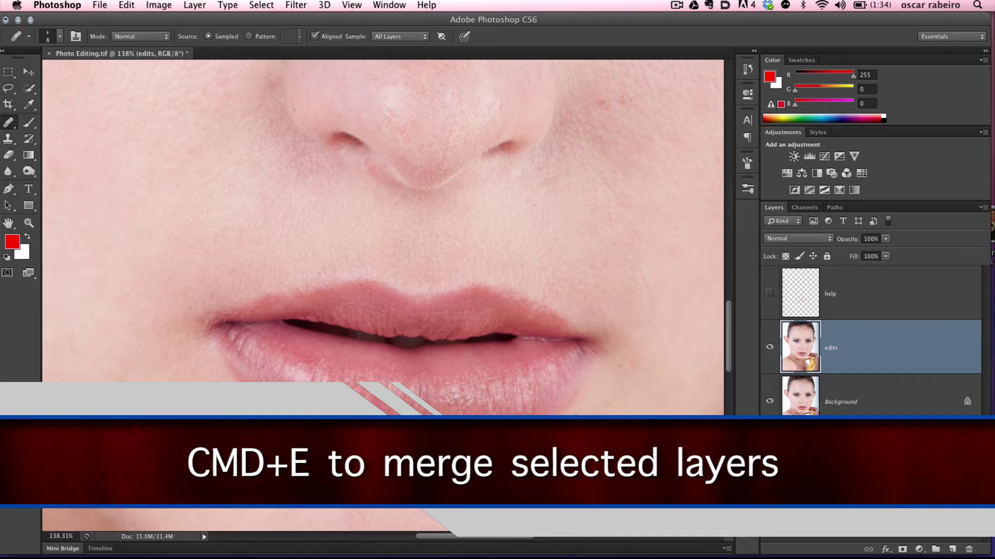
click(770, 293)
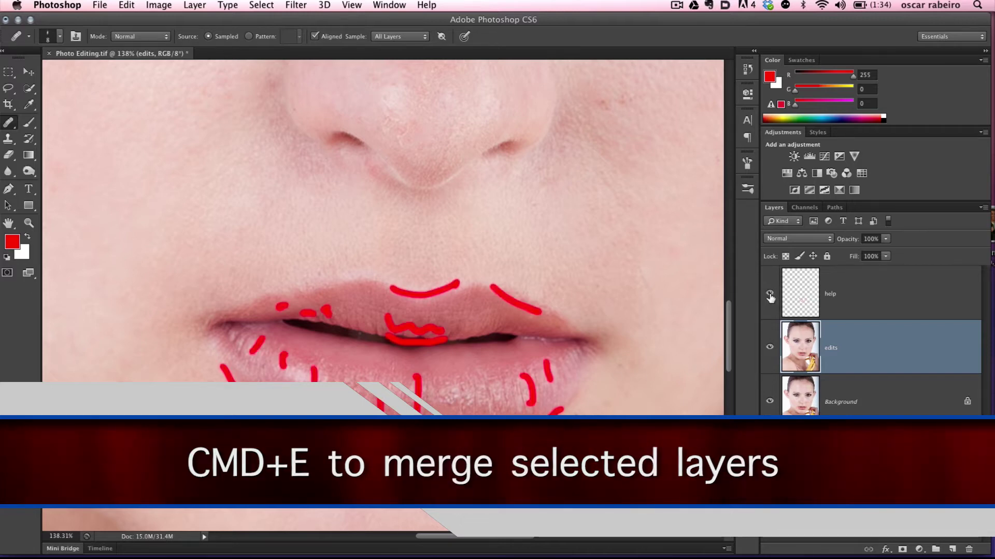
click(769, 293)
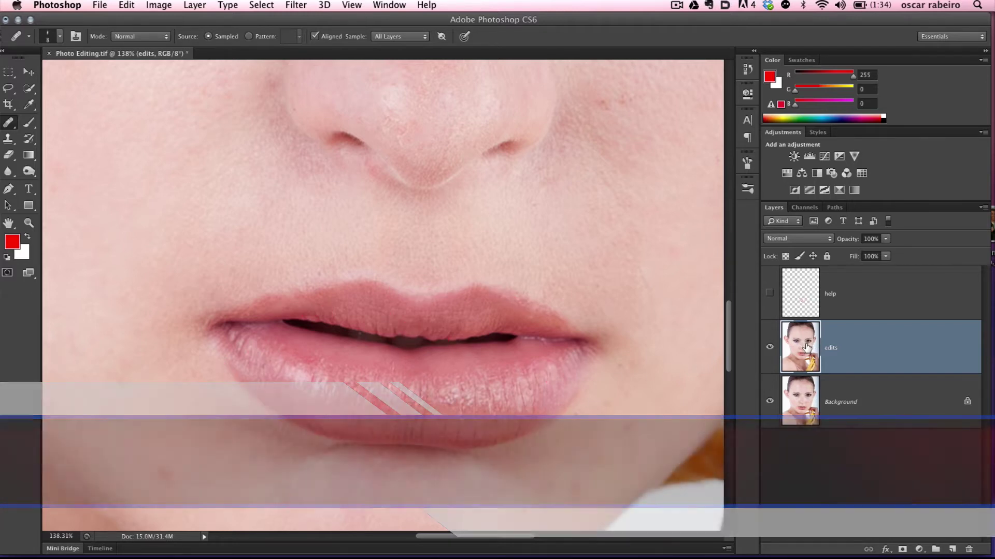
Lasso the mouth, copy it to a new layer named 'lips', and zoom in on the lips.
click(9, 89)
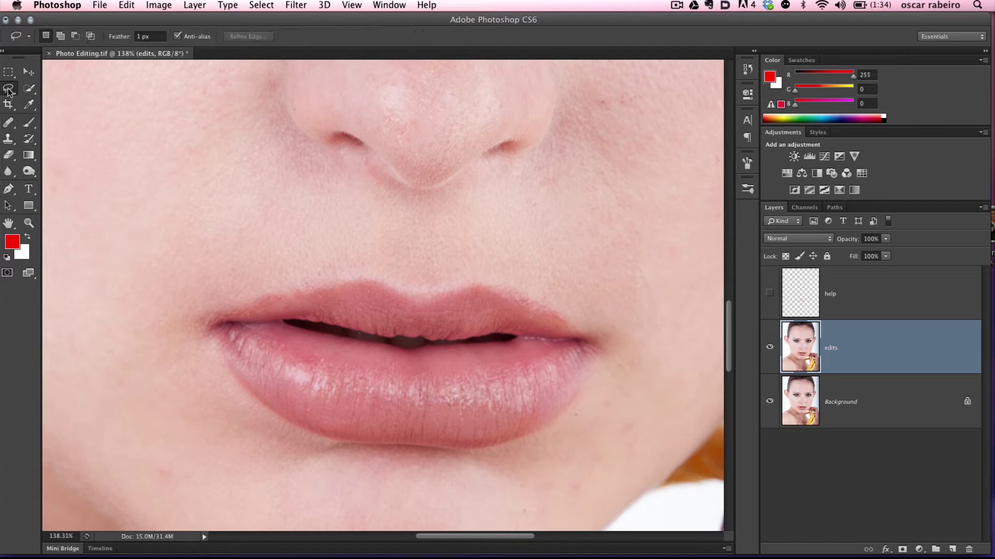
mouse_move(169, 223)
mouse_down()
mouse_move(292, 187)
mouse_move(379, 183)
mouse_move(460, 182)
mouse_move(540, 201)
mouse_move(631, 267)
mouse_move(653, 313)
mouse_move(640, 377)
mouse_move(633, 397)
mouse_move(422, 511)
mouse_move(366, 507)
mouse_move(133, 324)
mouse_move(199, 208)
mouse_up()
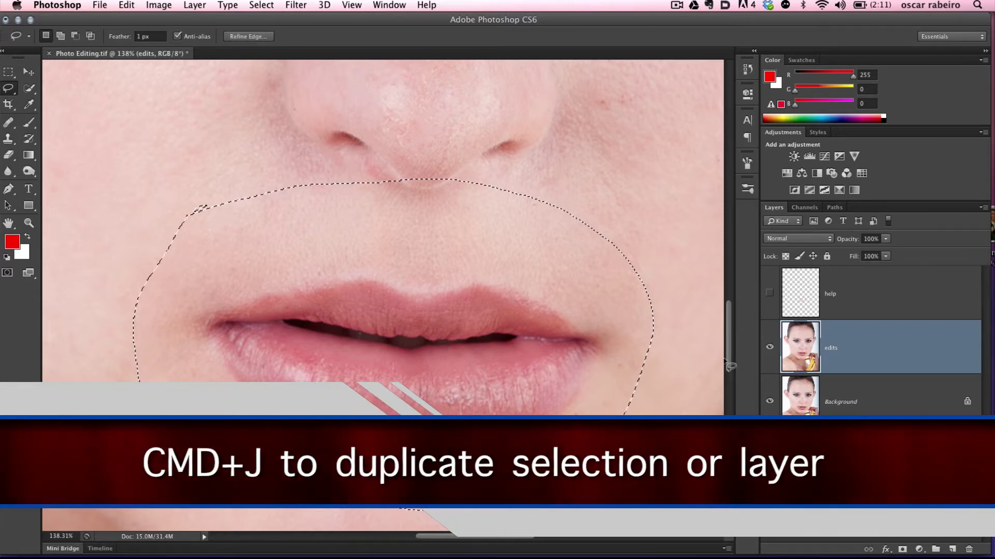
key(super+j)
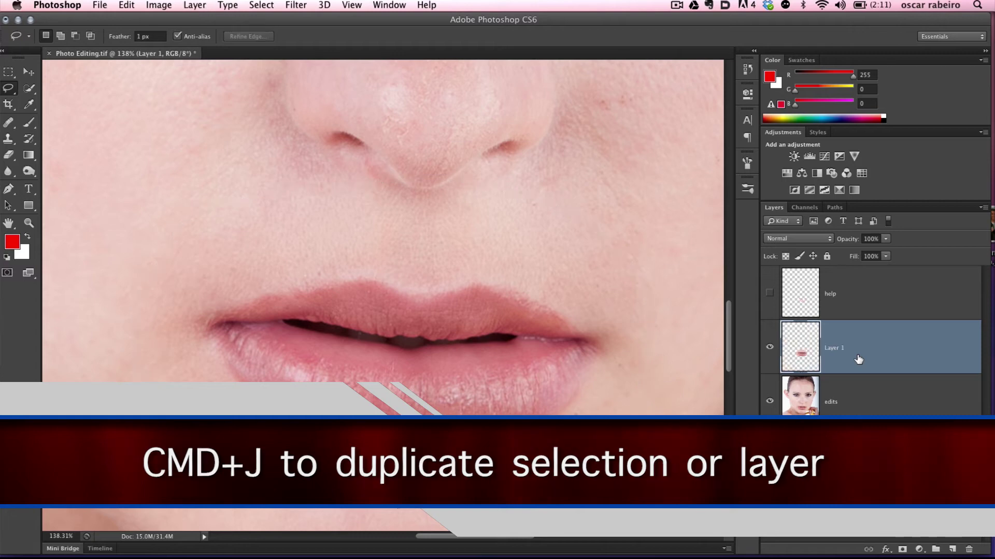
double_click(832, 348)
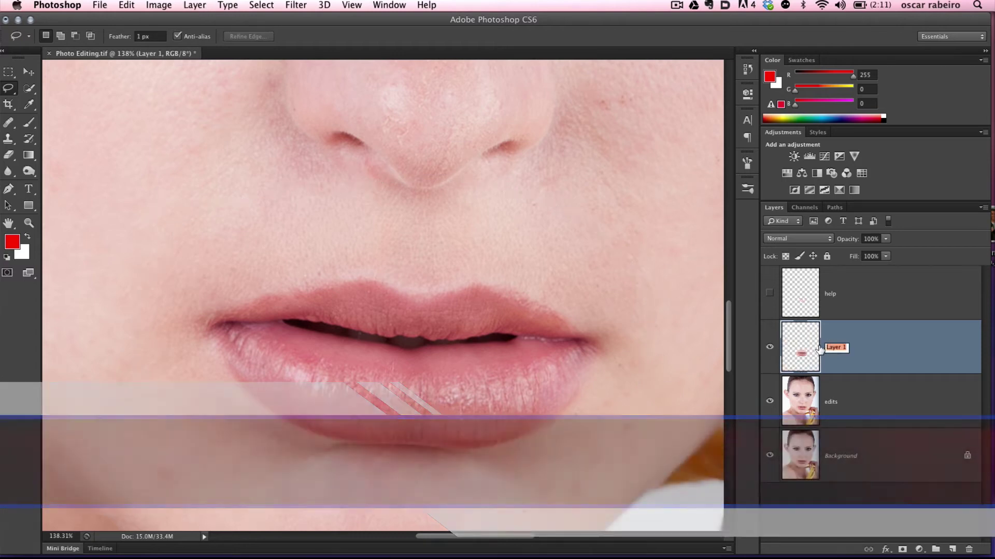
key(Return)
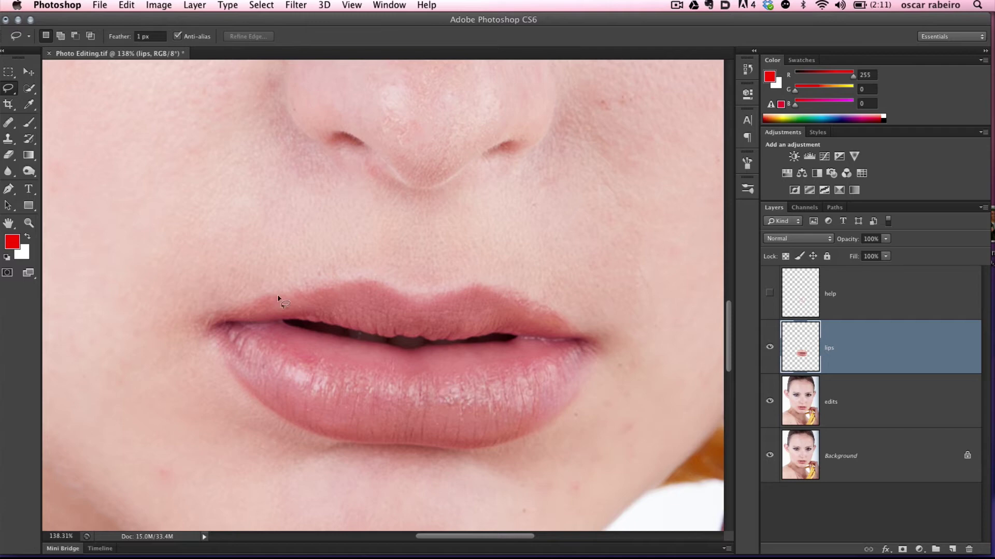
click(29, 224)
click(414, 392)
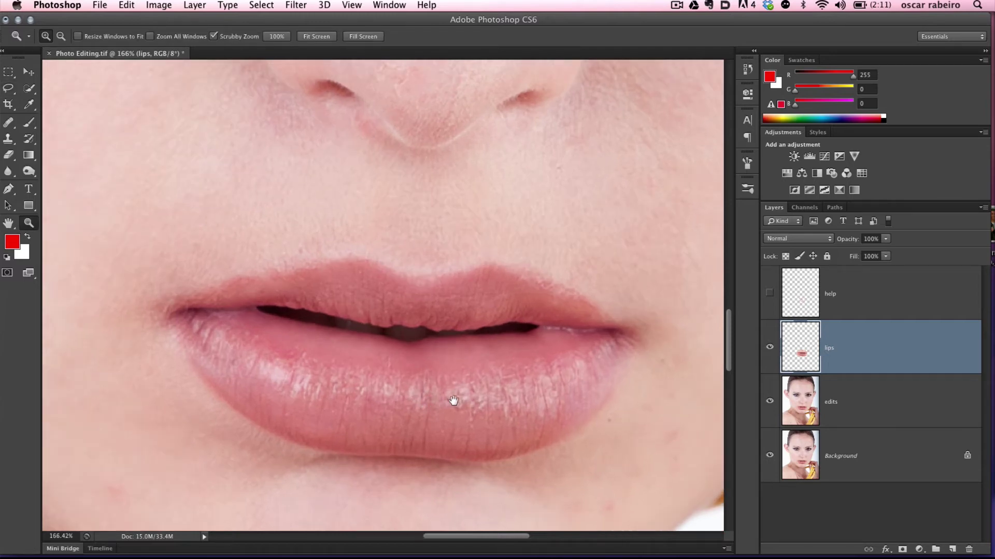
click(446, 399)
Open the lips layer in Liquify, zoom onto the lips, and keep Advanced Mode on.
click(296, 5)
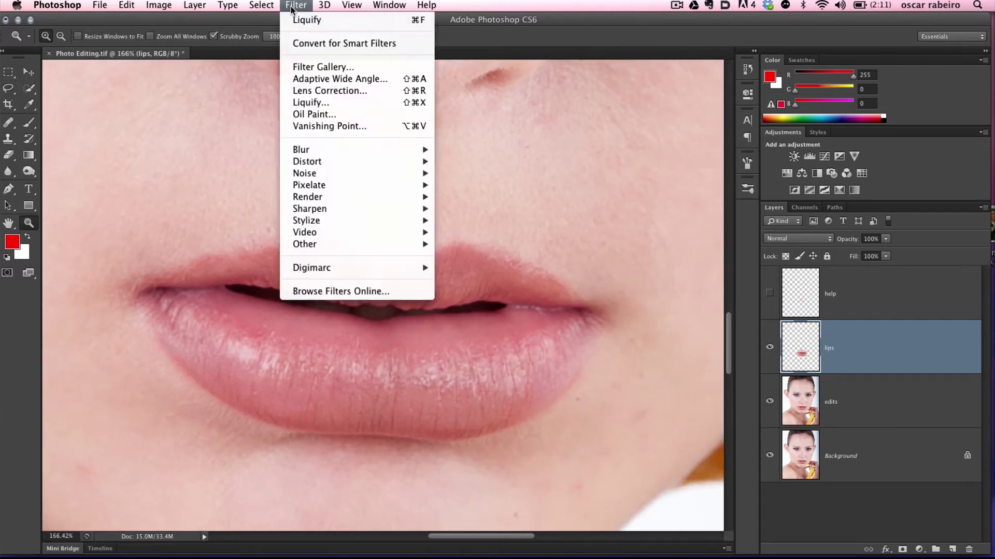
click(310, 103)
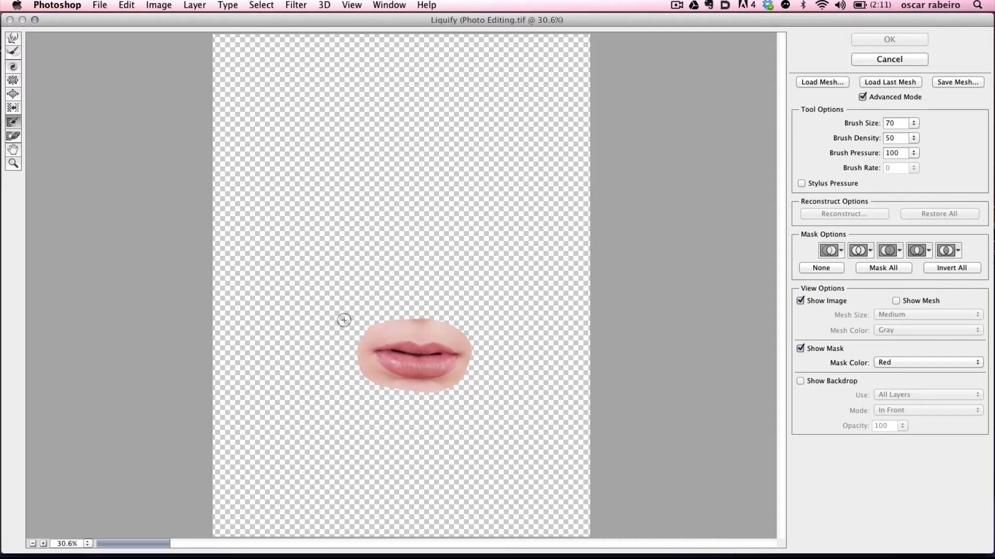
click(13, 164)
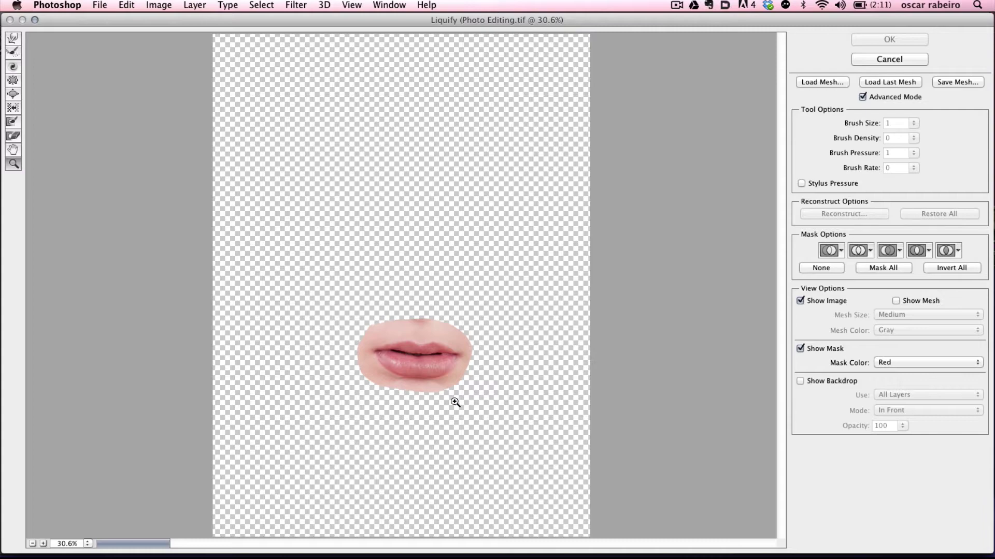
mouse_move(461, 429)
mouse_down()
mouse_move(342, 295)
mouse_move(422, 399)
mouse_up()
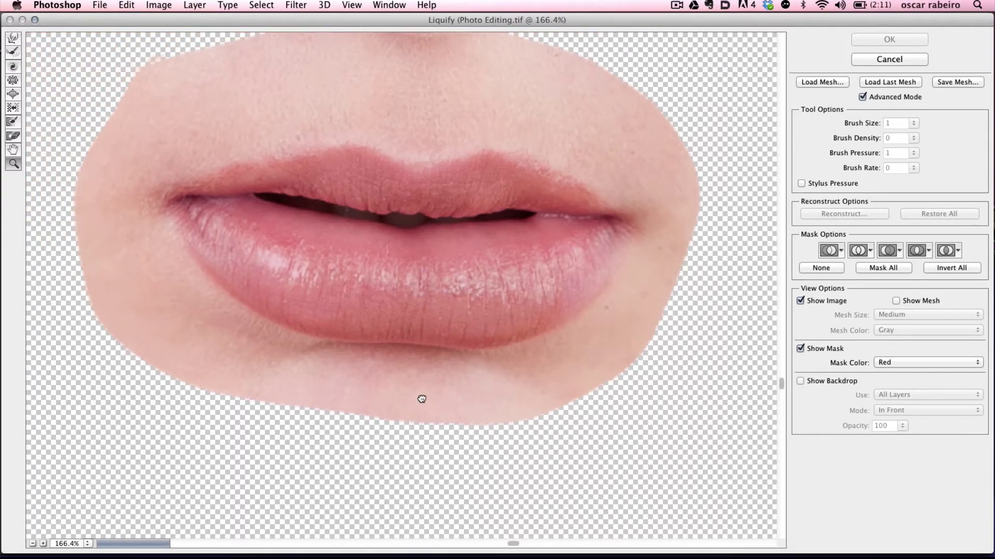
click(861, 98)
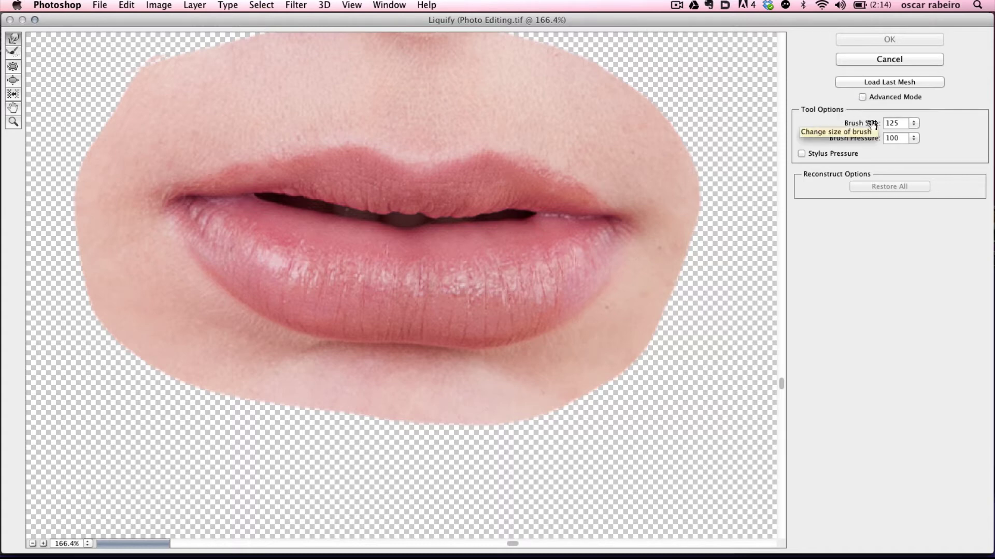
click(862, 97)
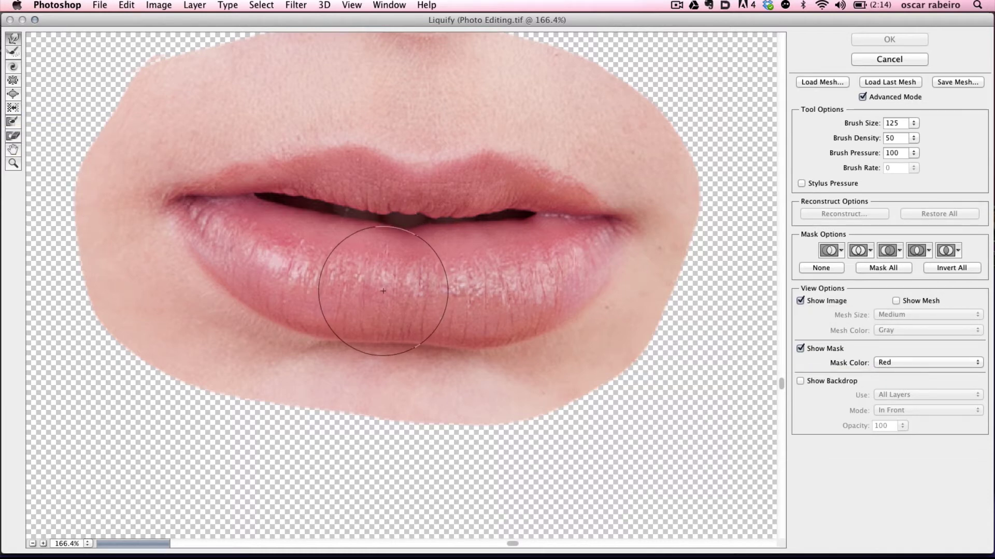
Paint a freeze mask over the upper lip from corner to centre and onto the lower lip.
key(bracketleft)
key(bracketleft)
key(bracketleft)
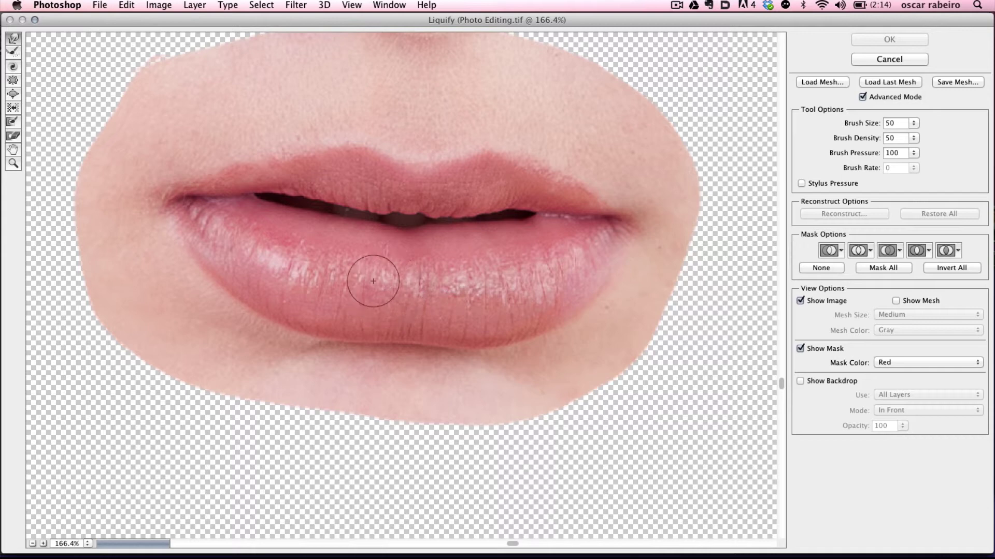
click(13, 123)
key(bracketright)
key(bracketright)
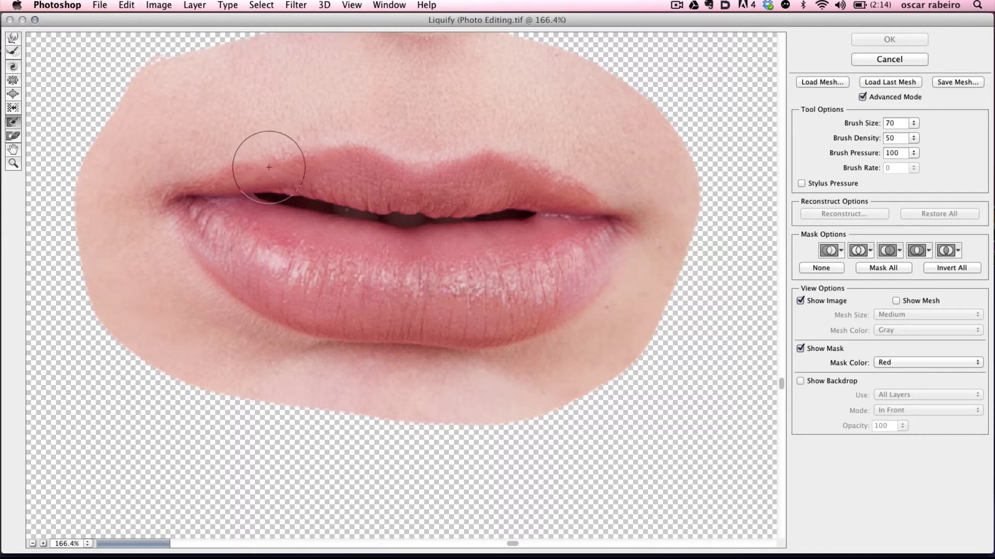
drag(233, 160, 231, 166)
key(bracketleft)
key(bracketleft)
key(bracketleft)
key(bracketleft)
key(bracketleft)
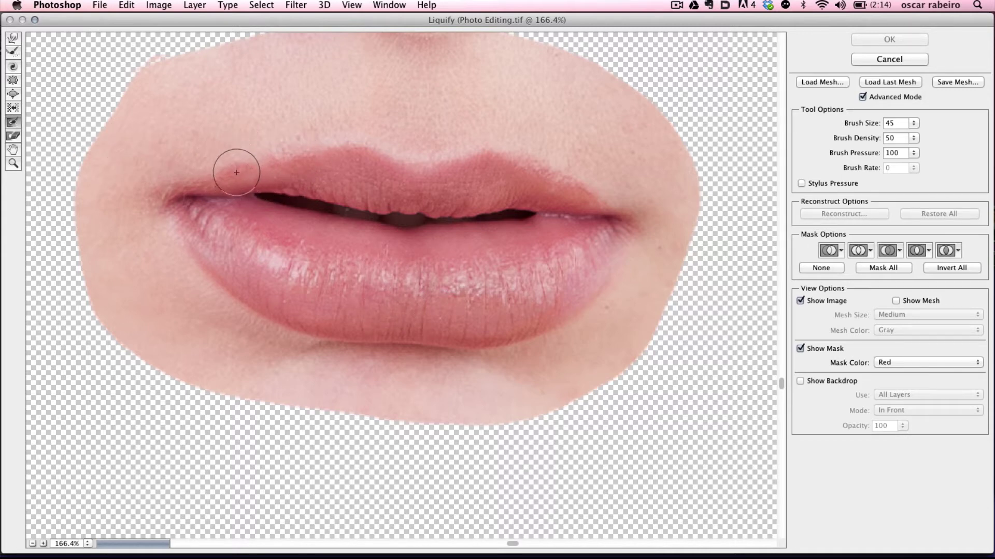
mouse_move(219, 179)
mouse_down()
mouse_move(308, 167)
mouse_move(535, 188)
mouse_move(569, 223)
mouse_move(517, 250)
mouse_move(355, 259)
mouse_move(265, 228)
mouse_move(221, 189)
mouse_move(222, 228)
mouse_move(286, 272)
mouse_move(418, 314)
mouse_move(480, 311)
mouse_move(533, 290)
mouse_move(567, 243)
mouse_move(484, 272)
mouse_move(366, 272)
mouse_move(372, 290)
mouse_move(429, 245)
mouse_up()
key(bracketright)
key(bracketright)
key(bracketright)
key(bracketright)
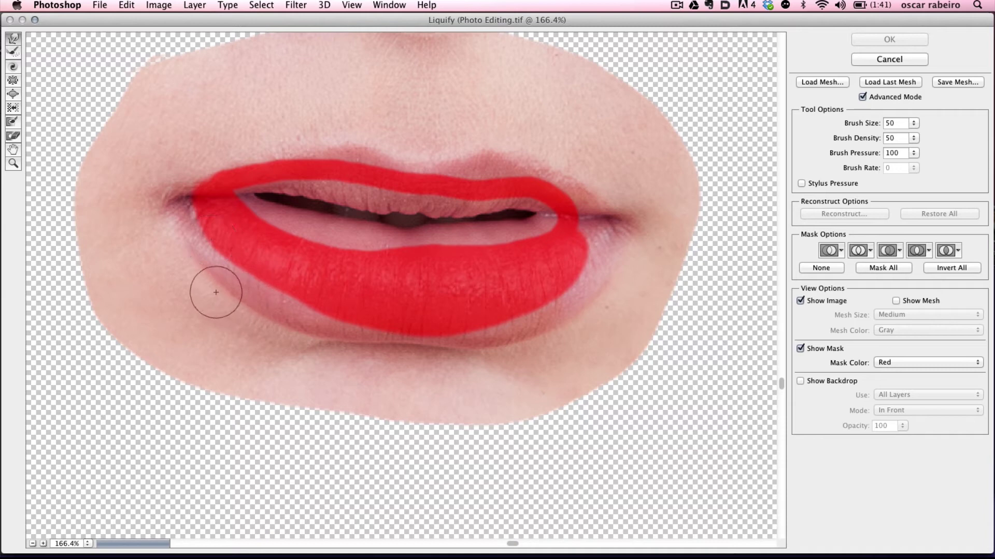
Warp the lower-left edge of the lip and check it against the backdrop.
key(bracketright)
key(bracketright)
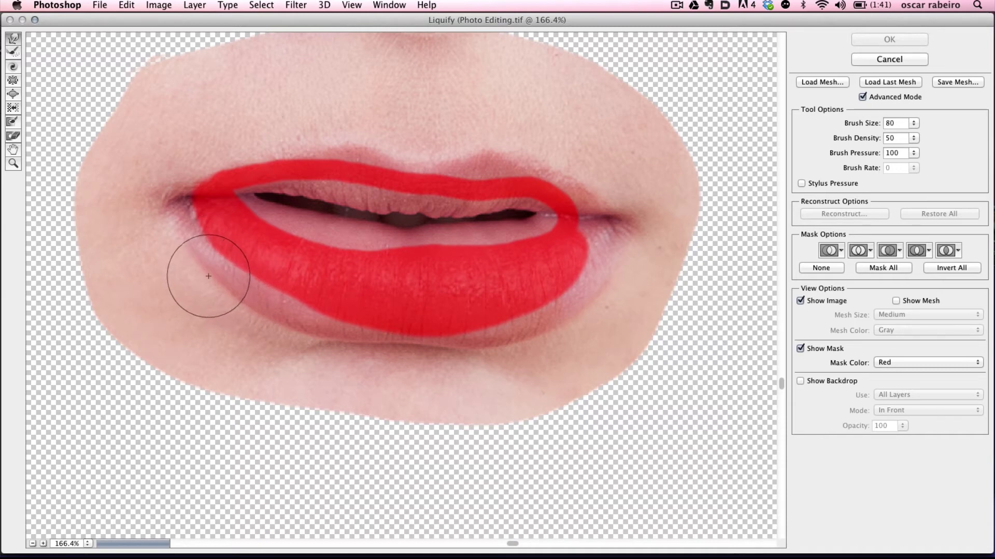
key(bracketright)
mouse_move(202, 278)
mouse_down()
mouse_move(251, 318)
mouse_move(320, 347)
mouse_move(508, 349)
mouse_move(560, 335)
mouse_move(356, 350)
mouse_move(506, 353)
mouse_move(599, 308)
mouse_move(295, 324)
mouse_up()
key(bracketright)
click(801, 381)
click(801, 381)
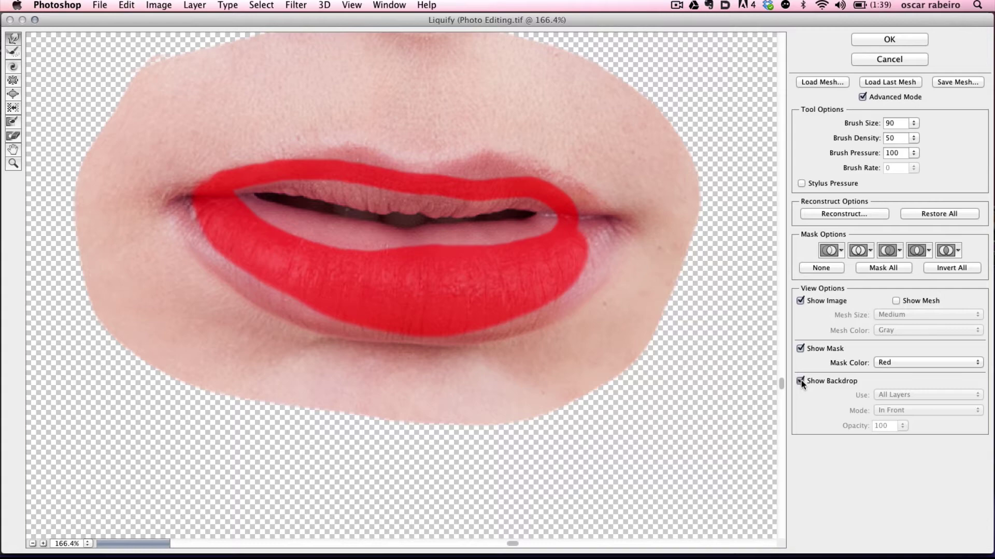
click(800, 380)
click(801, 380)
Zoom in on the mouth, refine the lip line with Forward Warp, and apply Liquify.
click(13, 164)
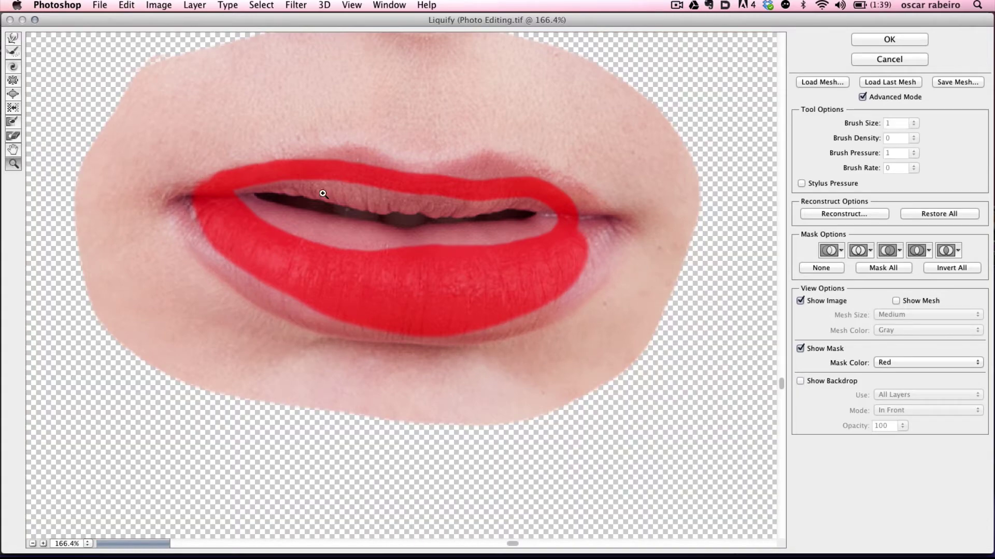
click(470, 271)
drag(328, 251, 437, 330)
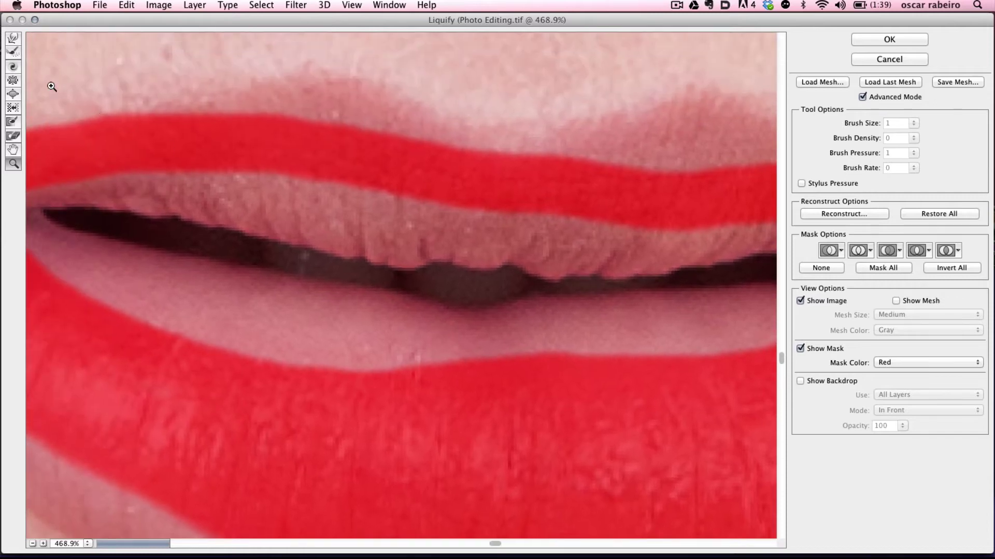
click(13, 38)
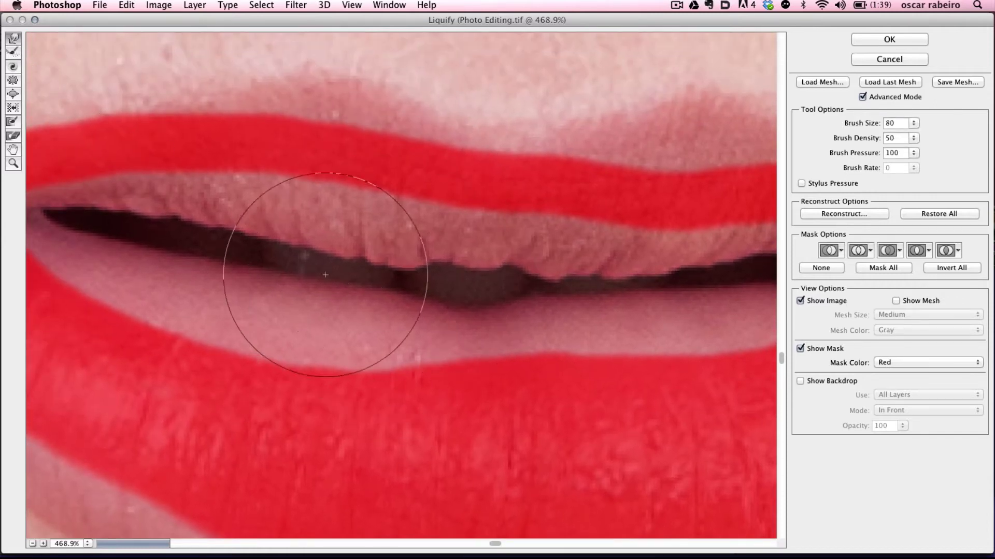
key(bracketleft)
key(bracketleft)
key(bracketleft)
key(bracketleft)
key(bracketleft)
key(bracketleft)
key(bracketleft)
key(bracketleft)
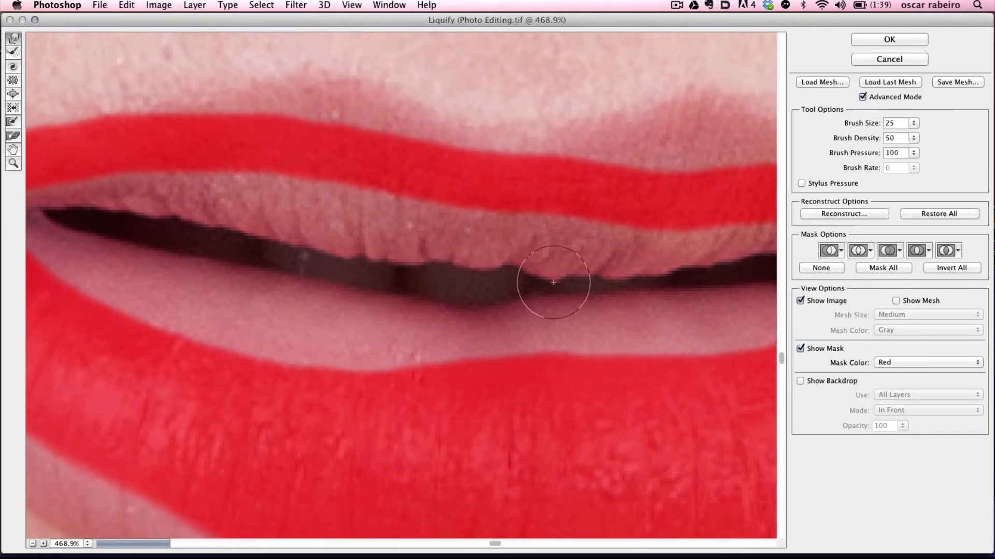
key(bracketright)
key(bracketright)
key(bracketright)
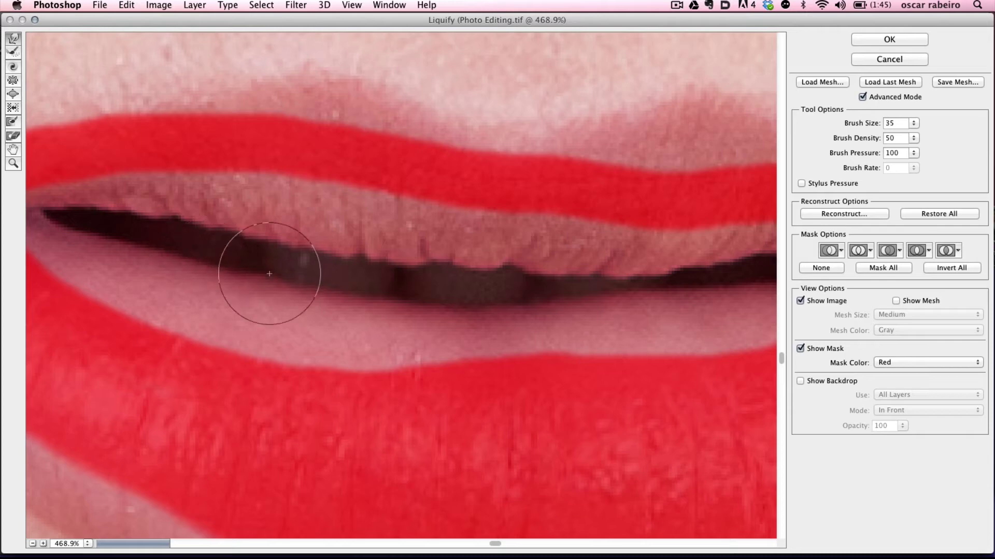
key(bracketleft)
key(bracketright)
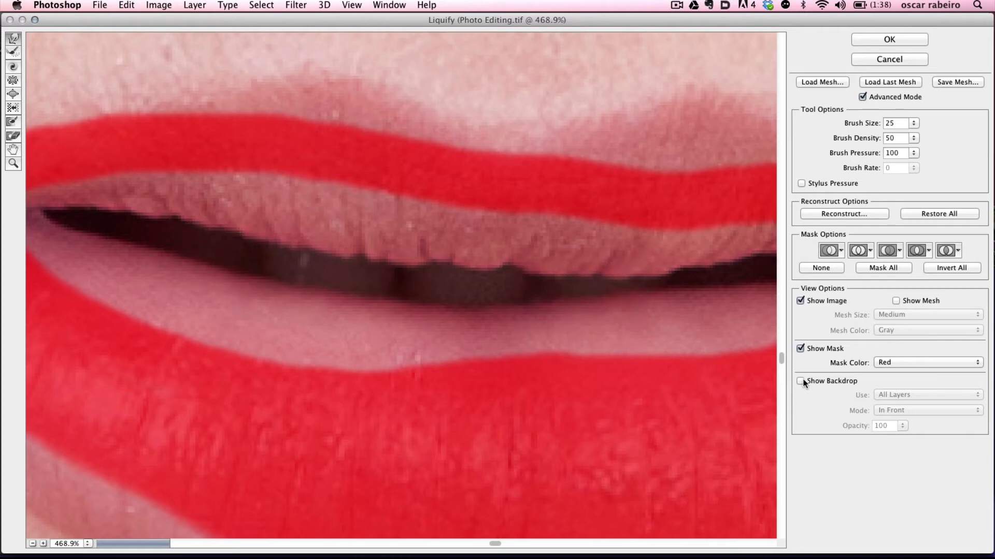
click(801, 381)
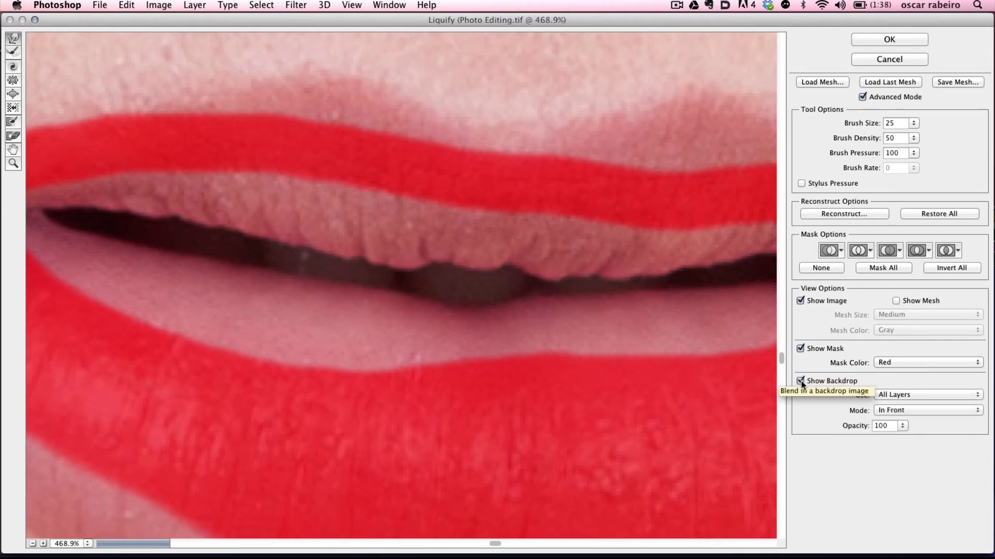
click(801, 381)
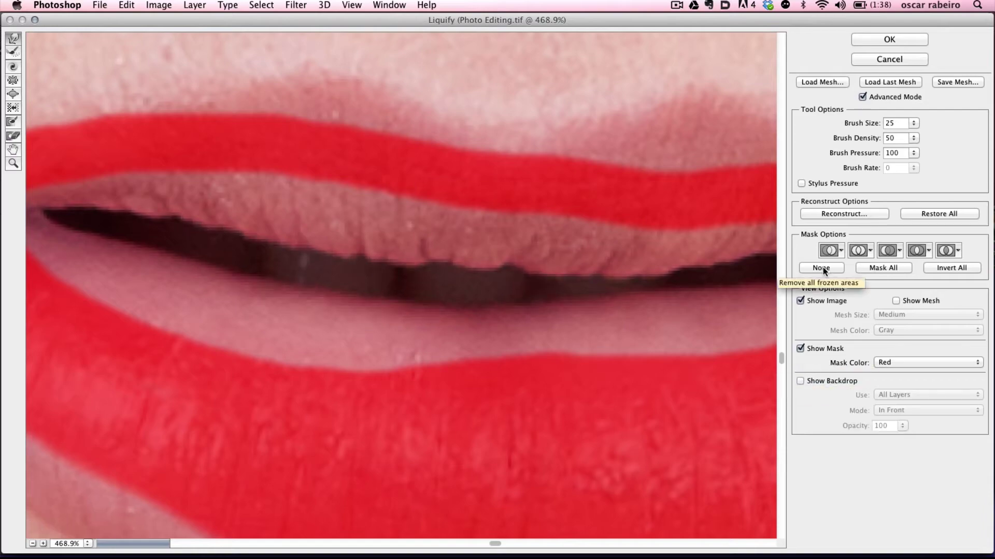
click(891, 39)
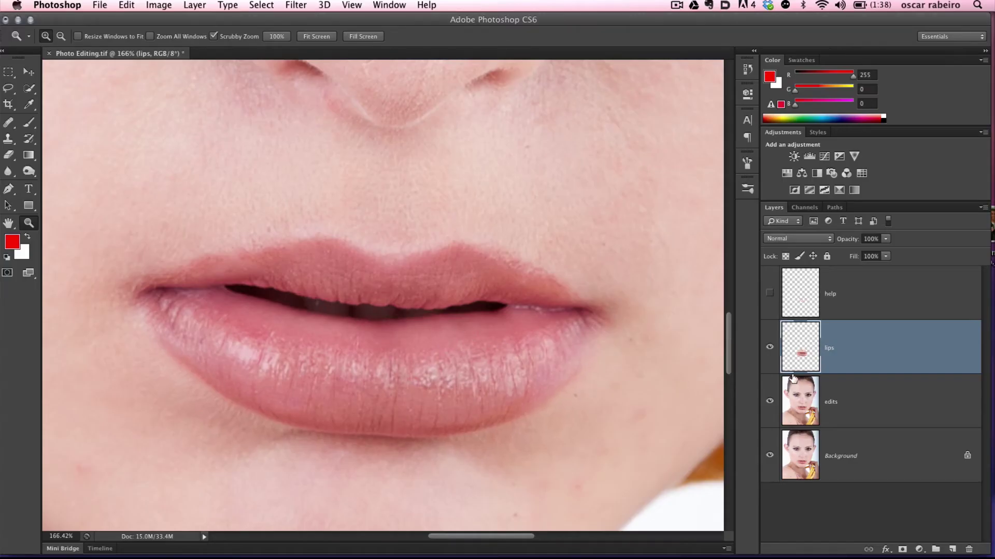
Toggle the lips layer's visibility to compare the reshaped mouth with the original.
click(771, 348)
click(770, 348)
click(769, 348)
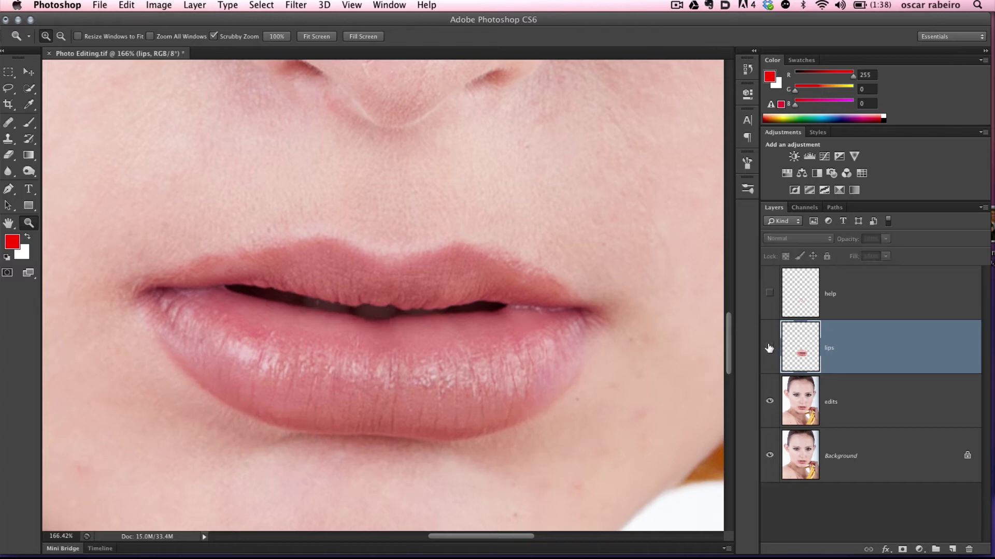
click(769, 347)
click(769, 347)
click(768, 346)
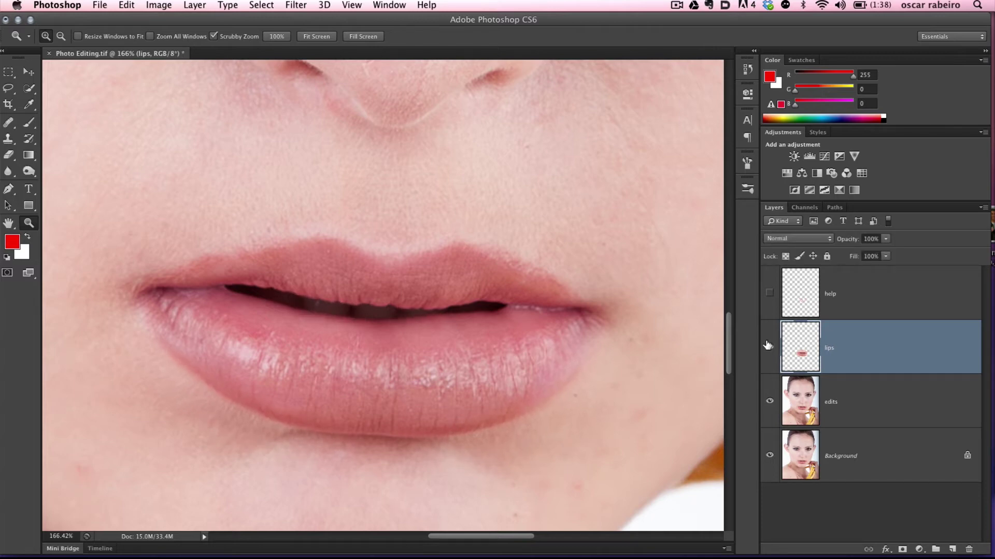
Merge the lips and edits layers into one, leaving the help layer hidden.
shift+click(843, 406)
key(super+e)
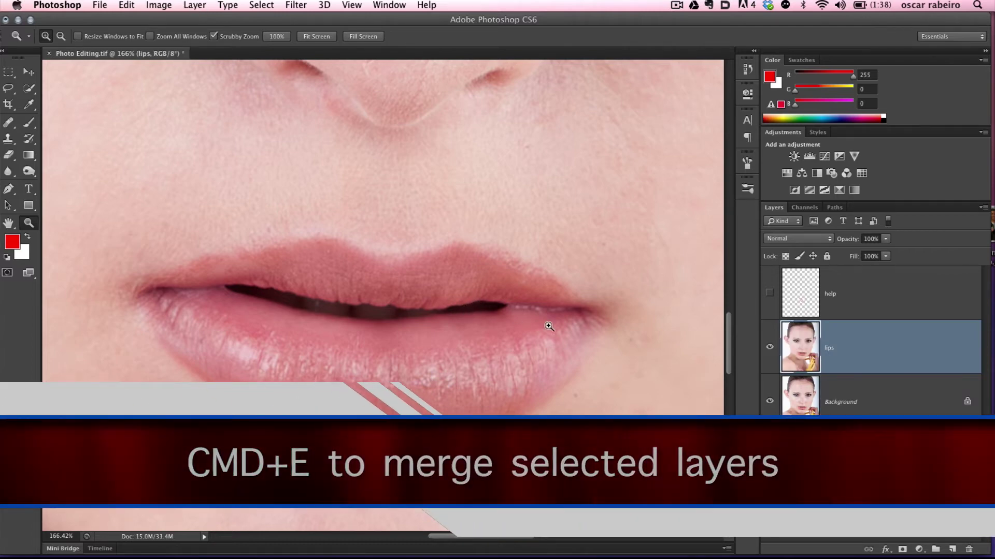
click(770, 293)
click(770, 294)
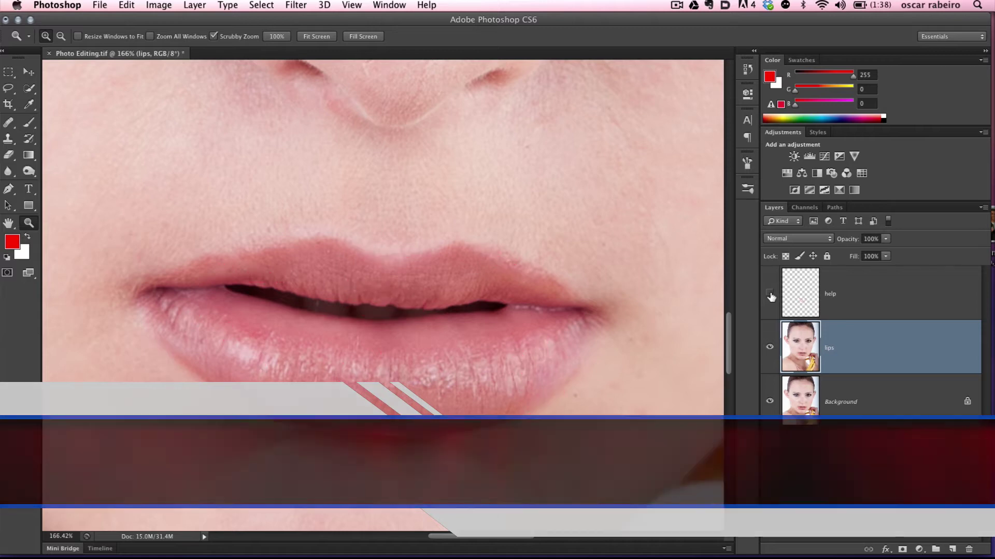
click(770, 296)
click(771, 297)
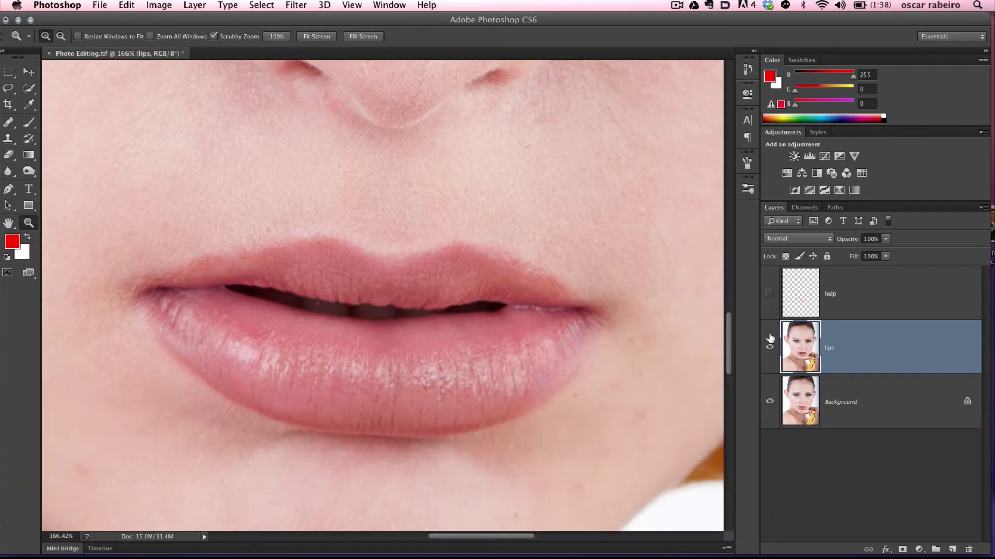
Compare the Red, Green and Blue channels, then return to the RGB image and layers.
click(803, 208)
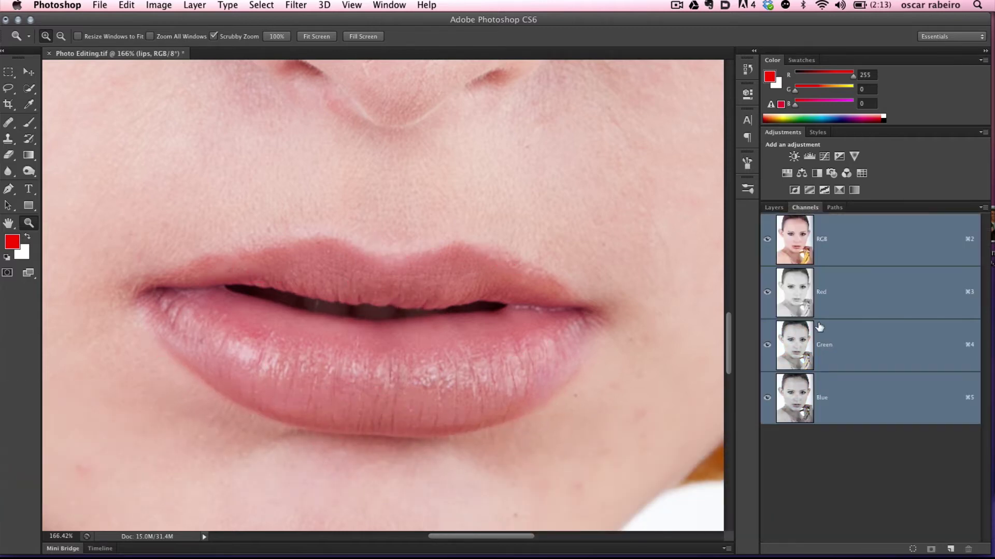
click(838, 404)
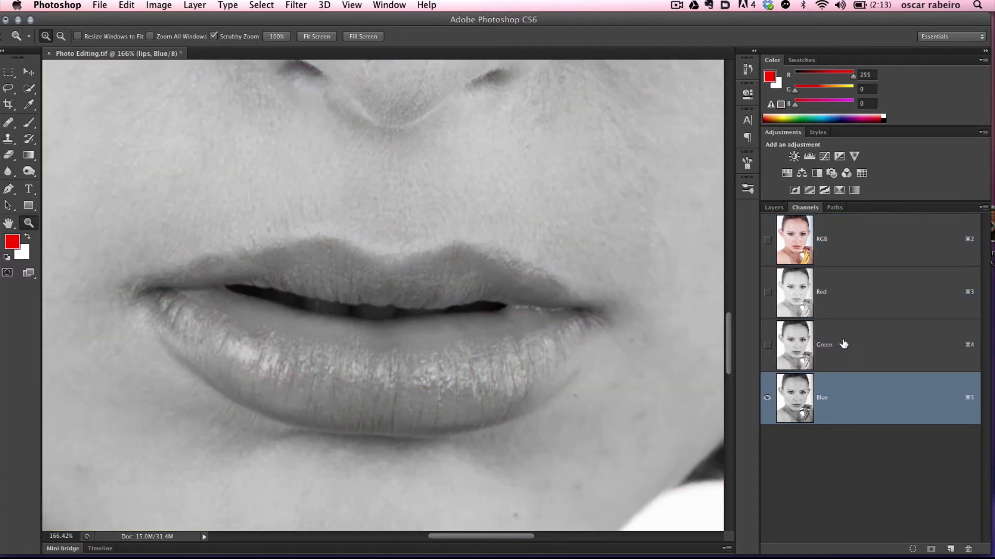
click(843, 345)
click(844, 297)
click(857, 394)
click(853, 352)
click(861, 391)
click(847, 236)
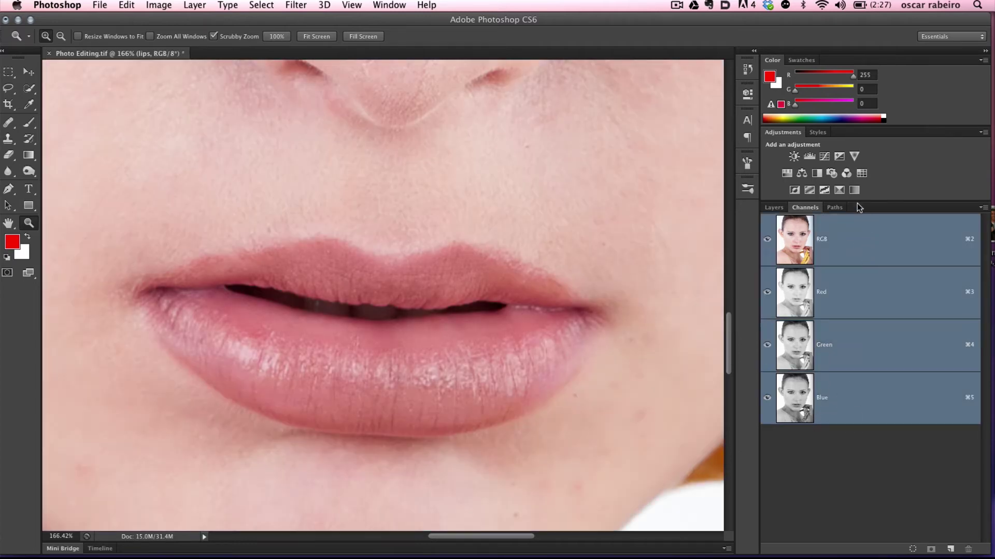
click(772, 207)
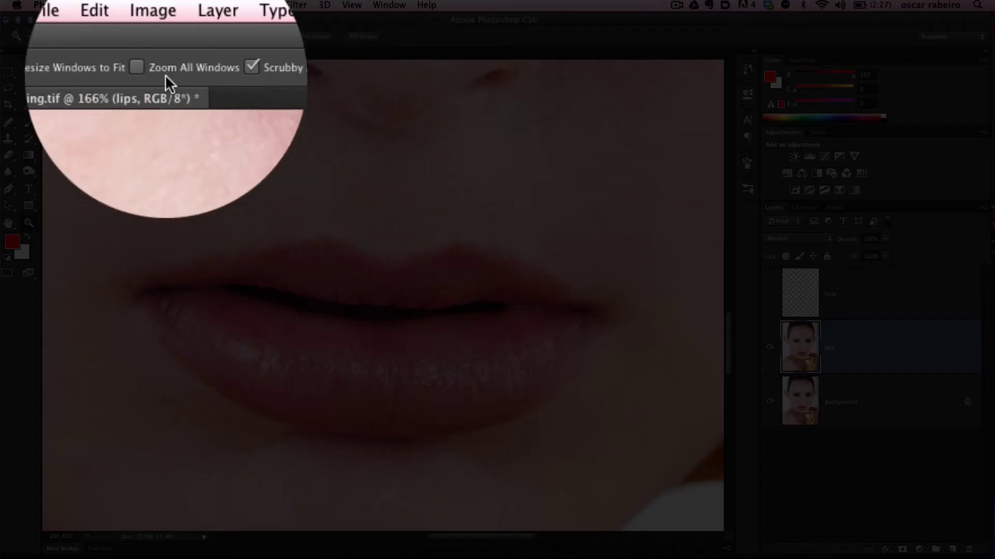
In Image > Calculations, set both sources to inverted Blue, Multiply blending, result New Channel.
click(158, 4)
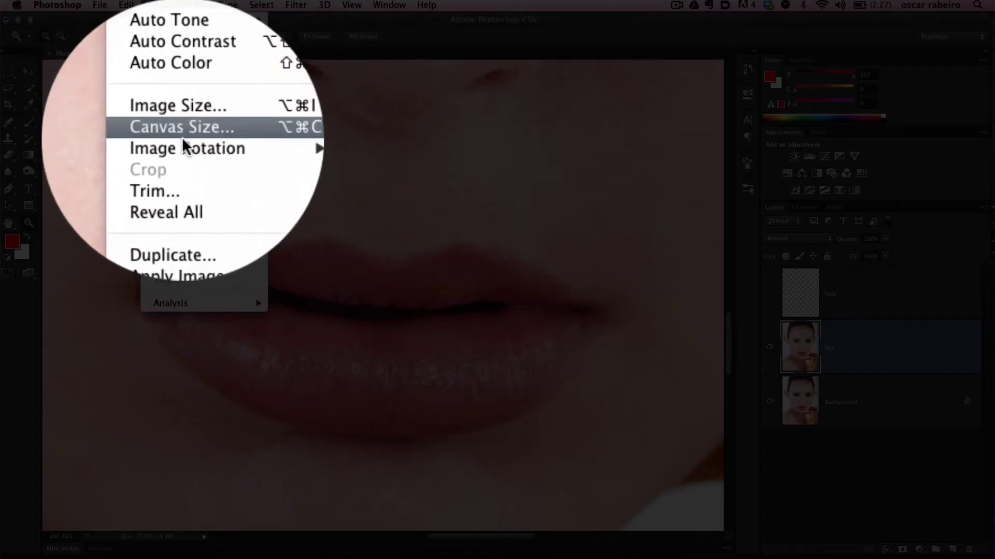
click(186, 211)
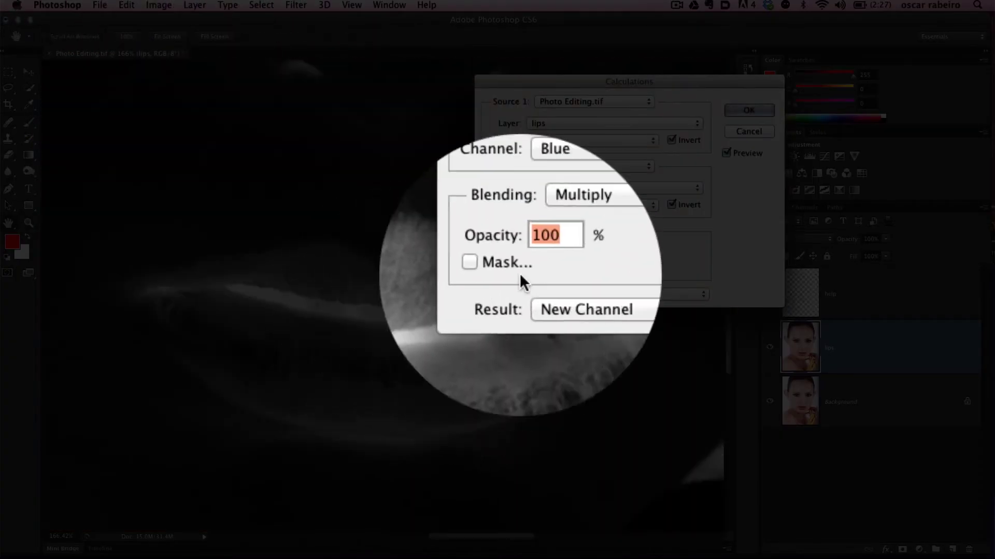
click(534, 142)
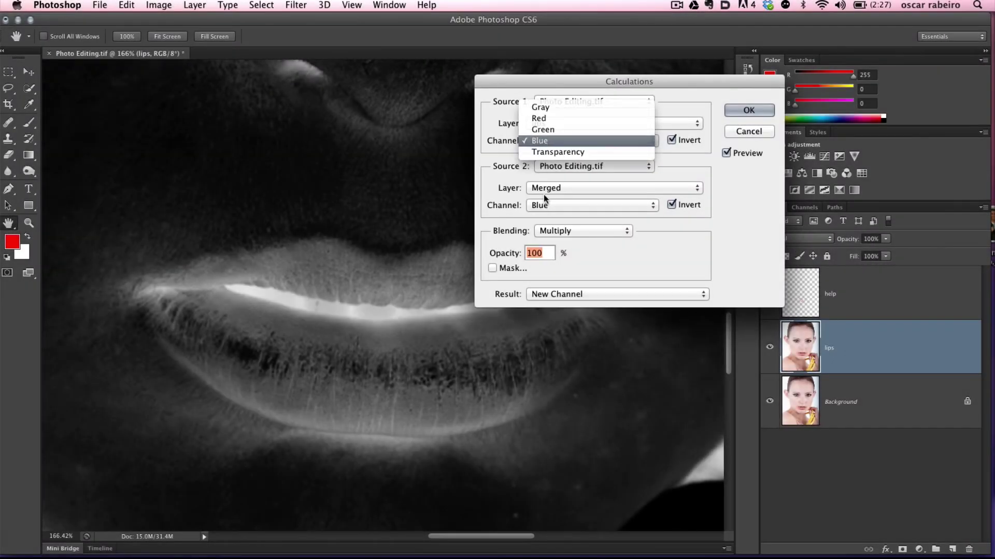
click(544, 197)
click(540, 205)
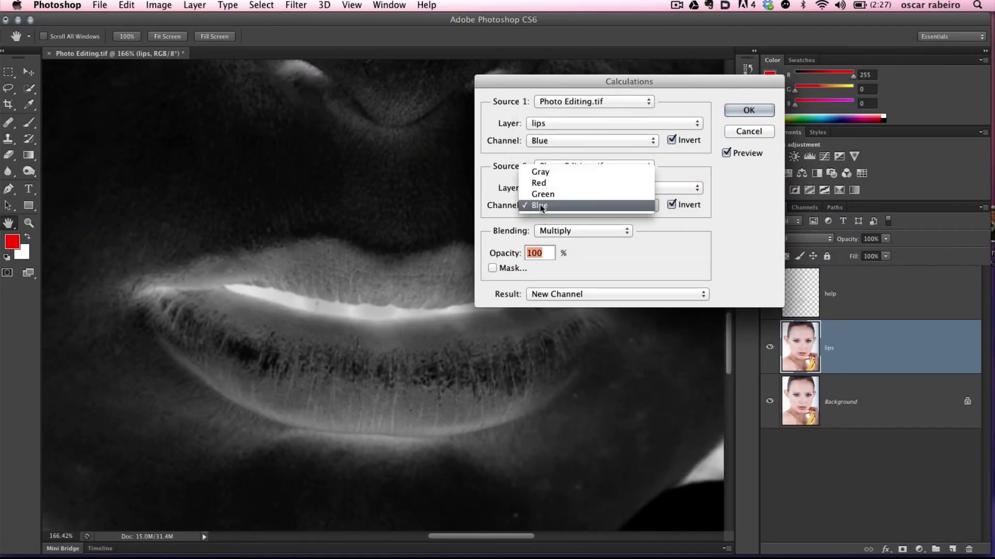
click(540, 205)
click(550, 231)
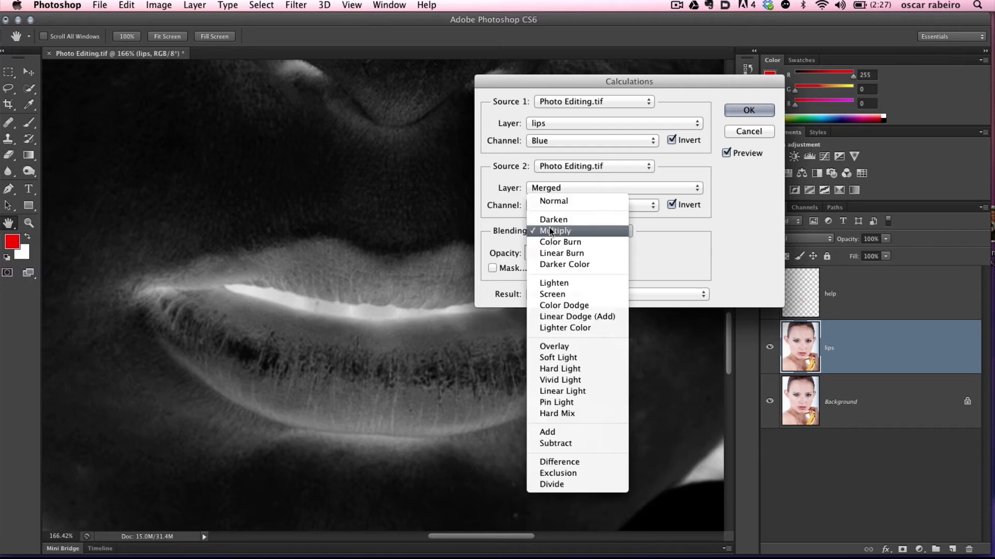
click(549, 233)
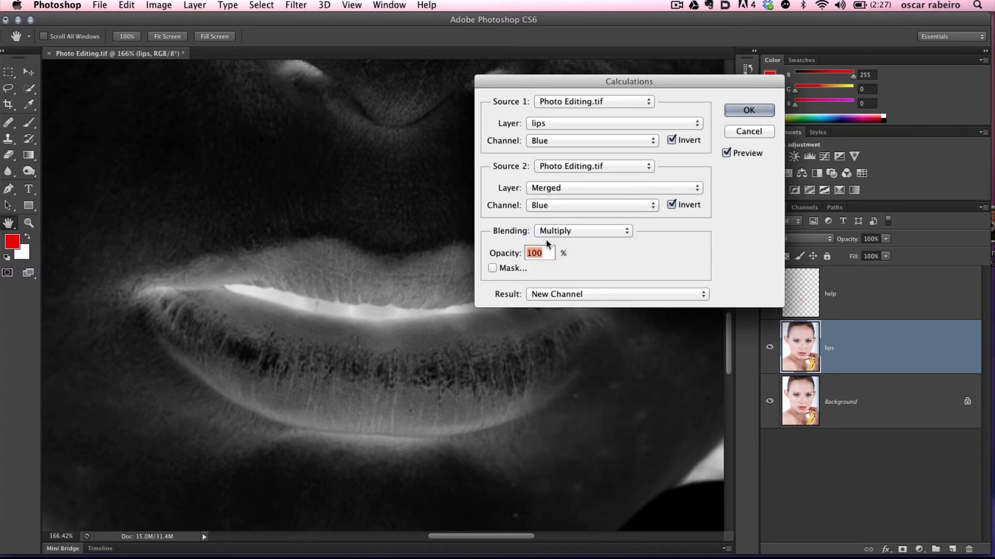
click(672, 140)
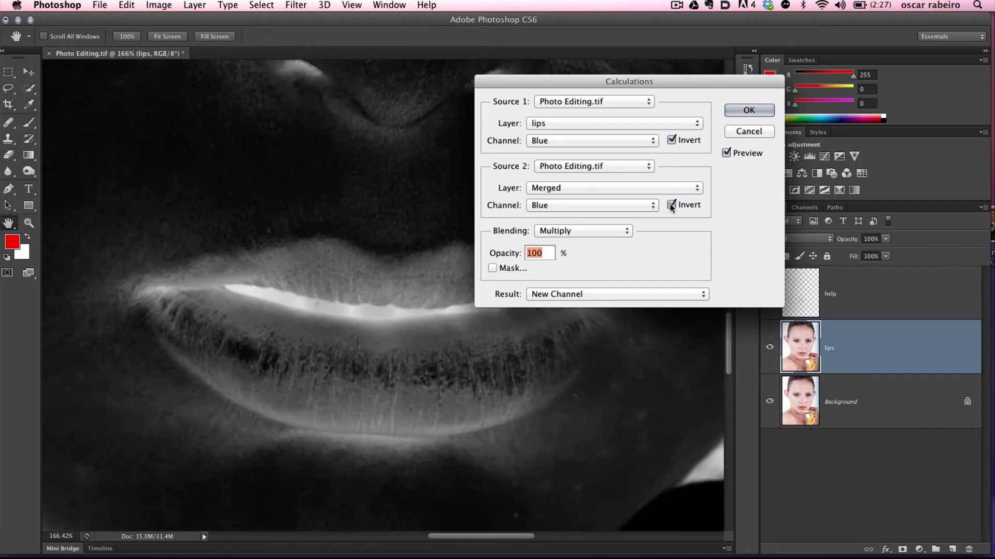
click(672, 204)
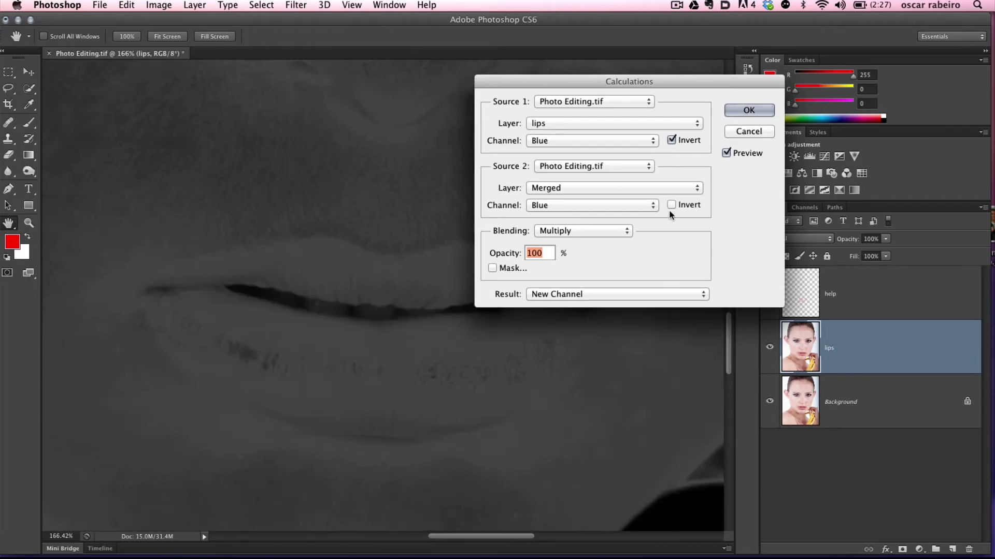
click(671, 205)
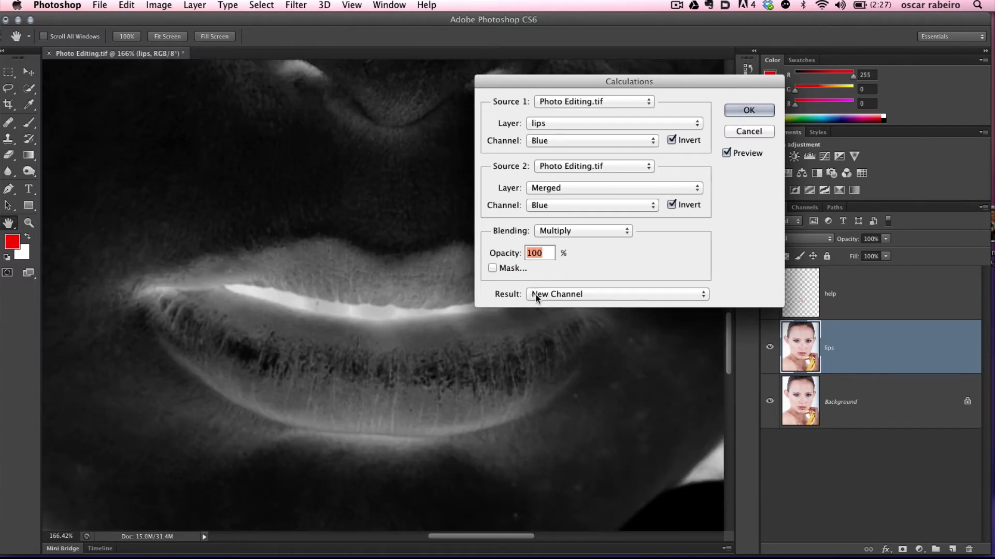
click(536, 294)
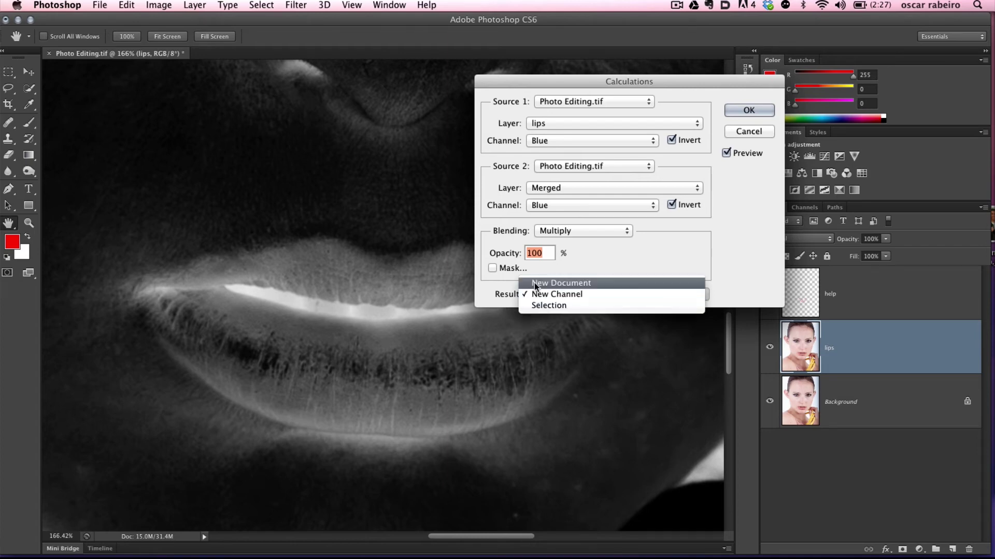
click(536, 294)
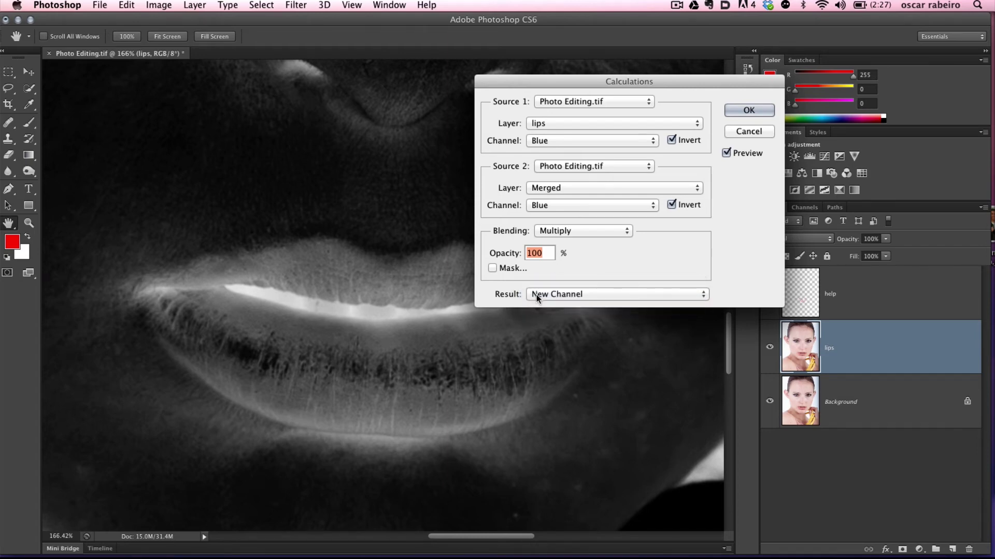
Create the Alpha 1 channel and load it as a selection over the RGB portrait.
click(749, 110)
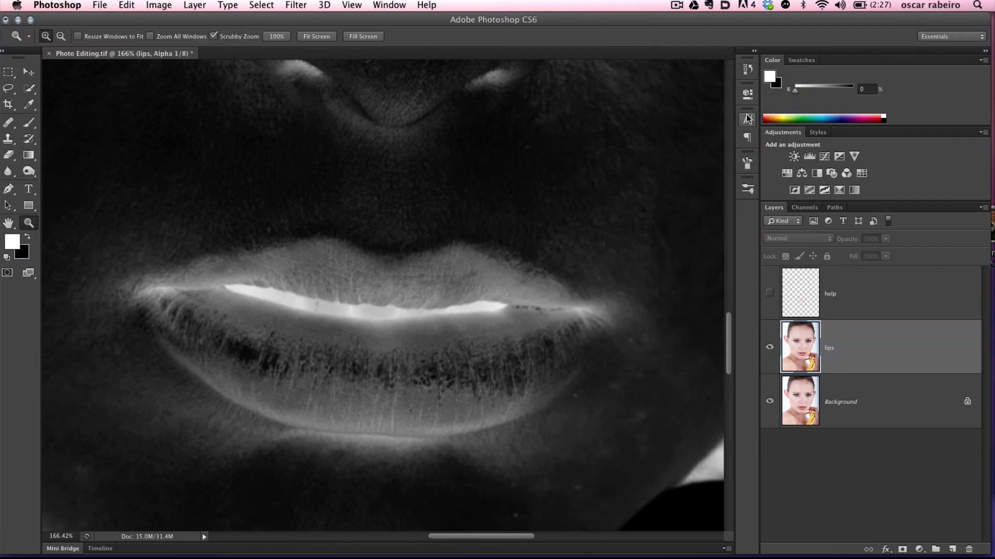
click(802, 207)
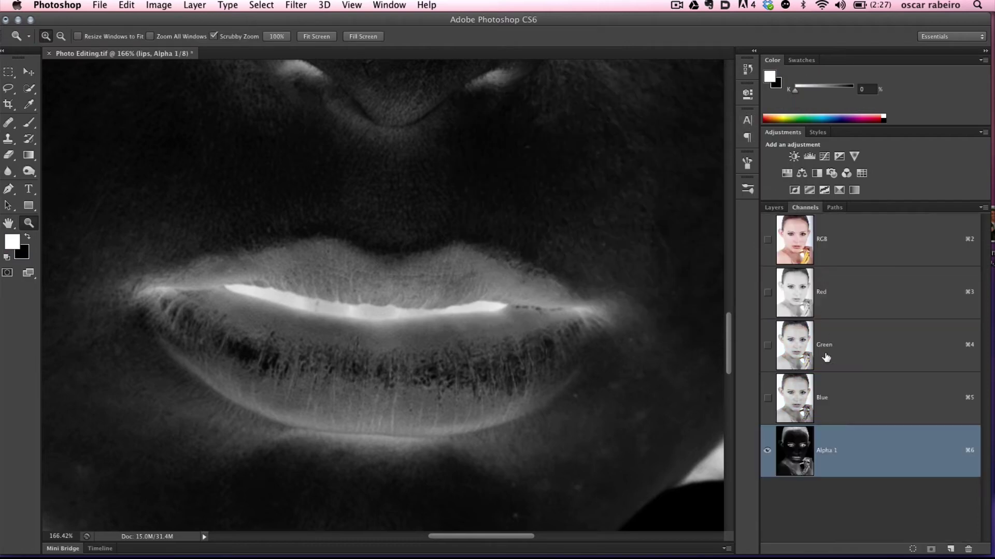
super+click(800, 440)
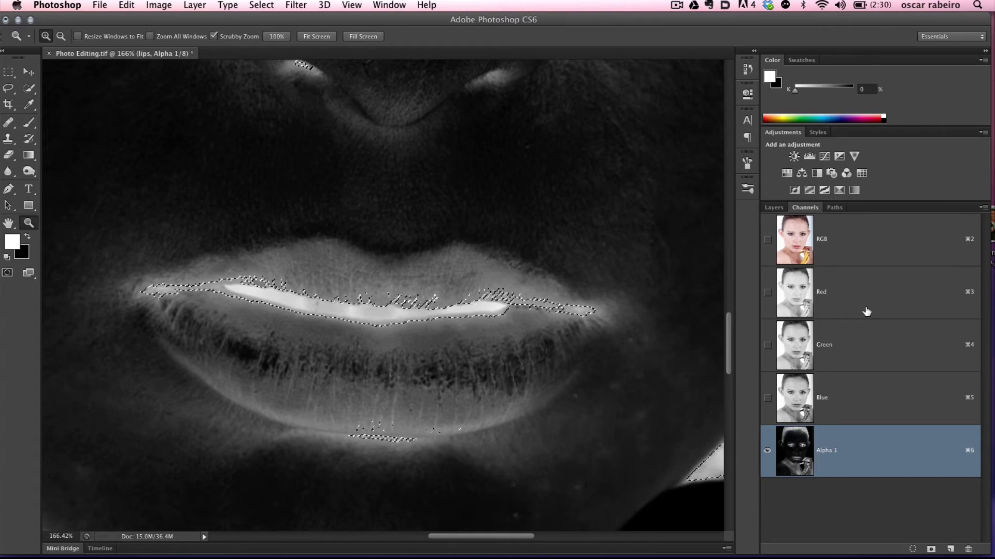
click(855, 231)
click(776, 208)
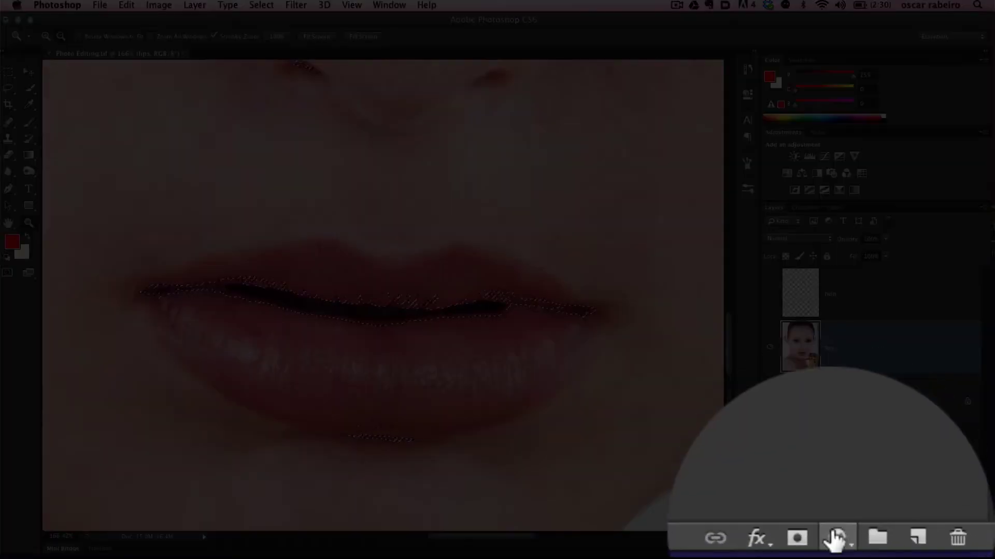
Add a Soft Light solid color fill layer named 'lip color' with a dark red fill.
click(919, 550)
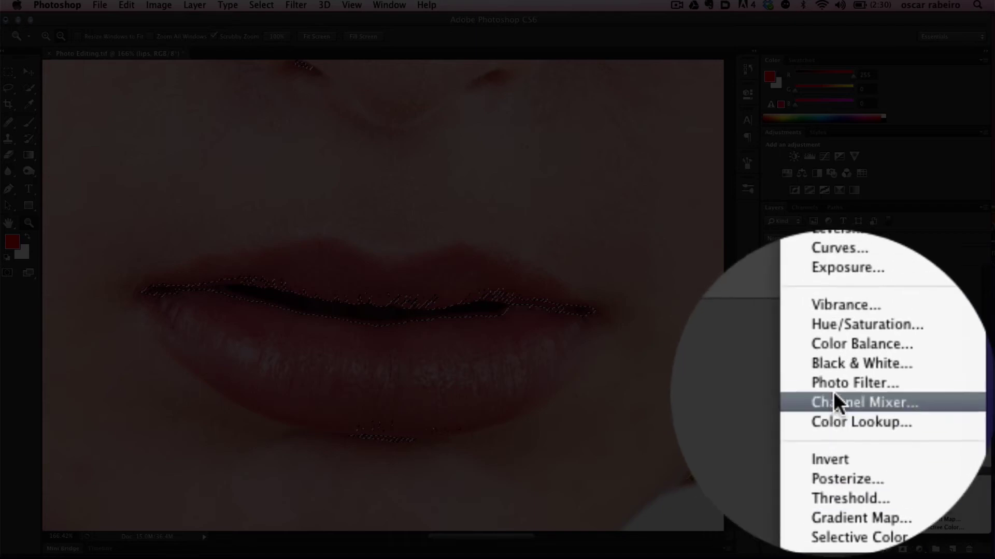
click(835, 357)
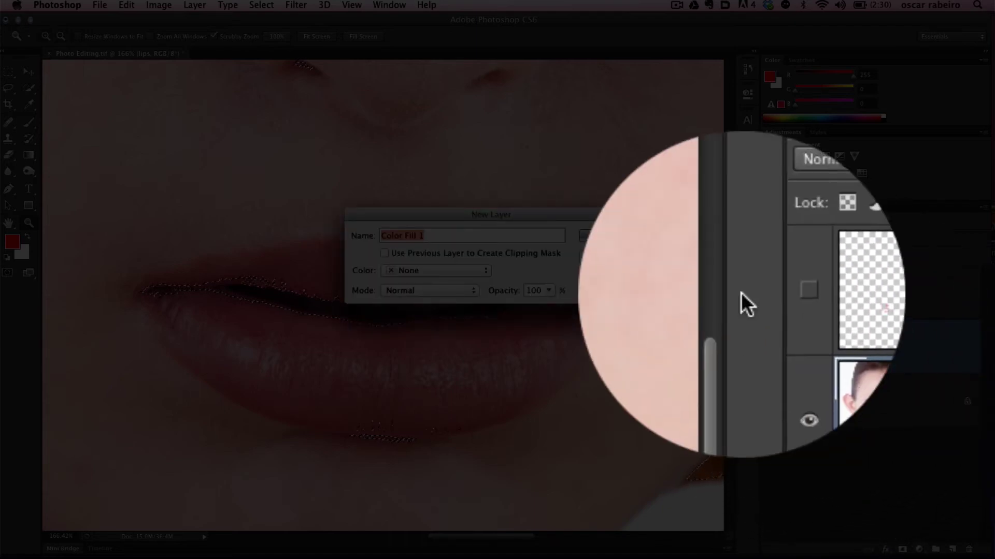
text(lip color)
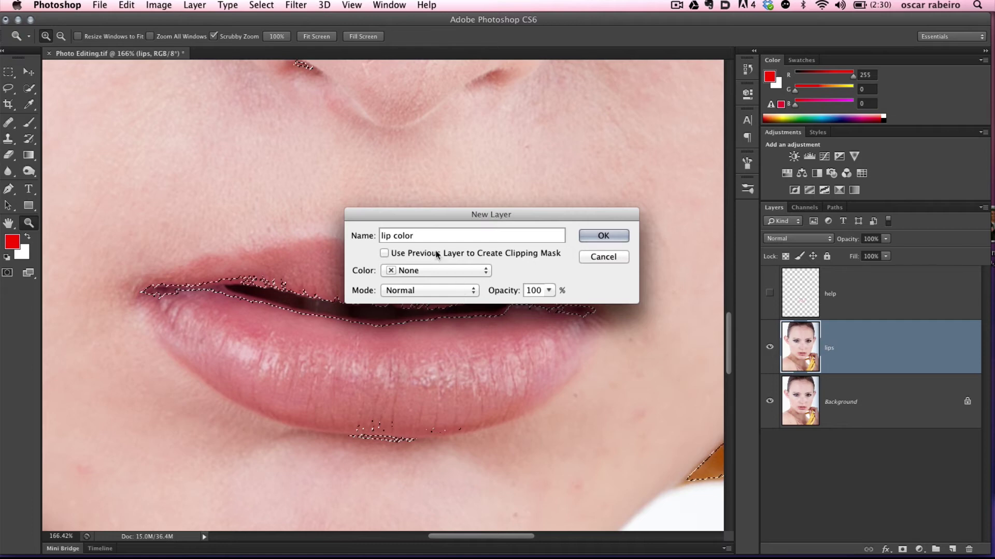
click(416, 290)
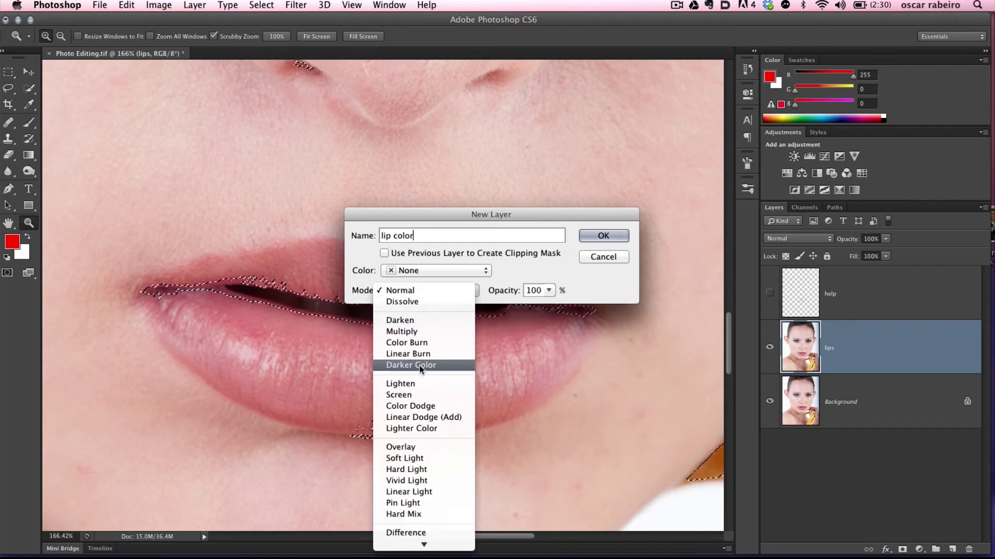
click(416, 459)
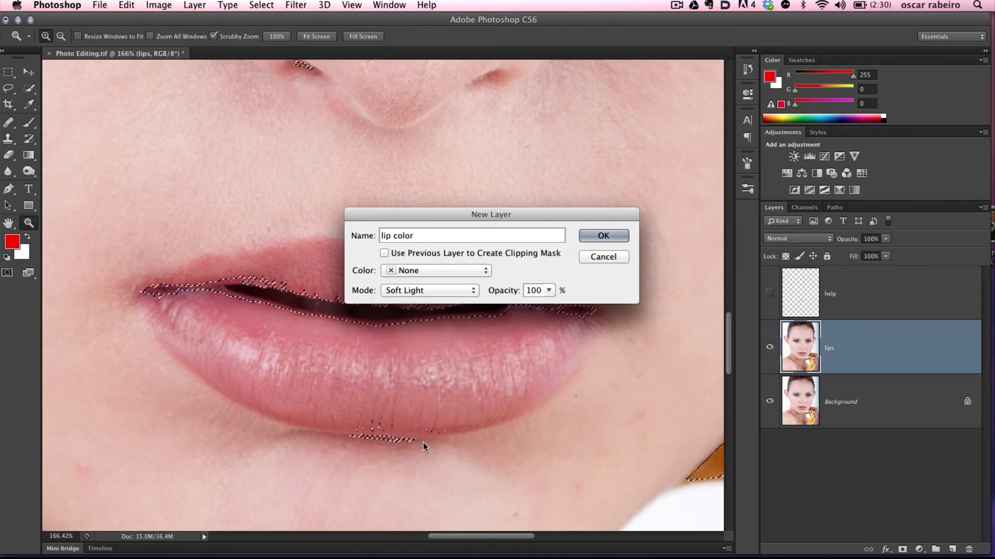
click(598, 234)
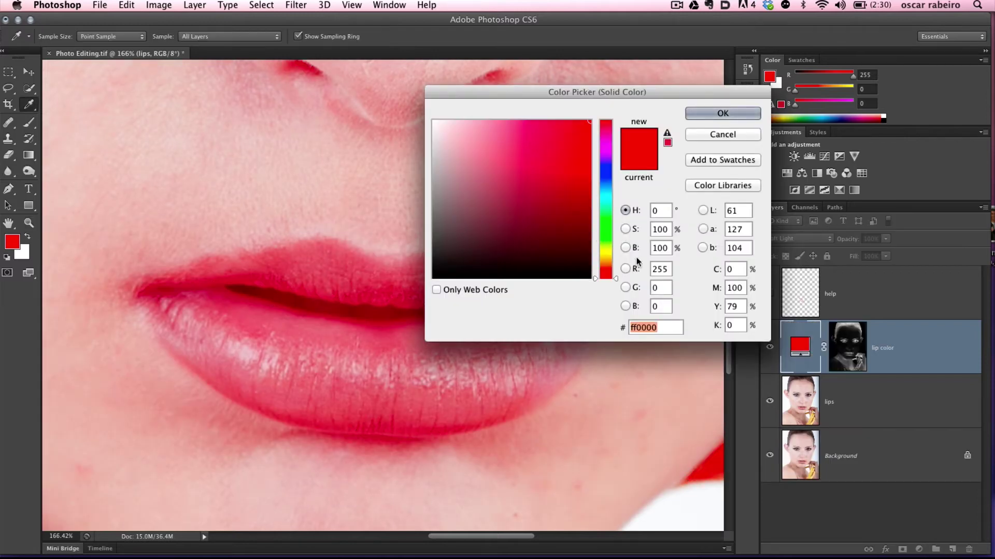
click(561, 200)
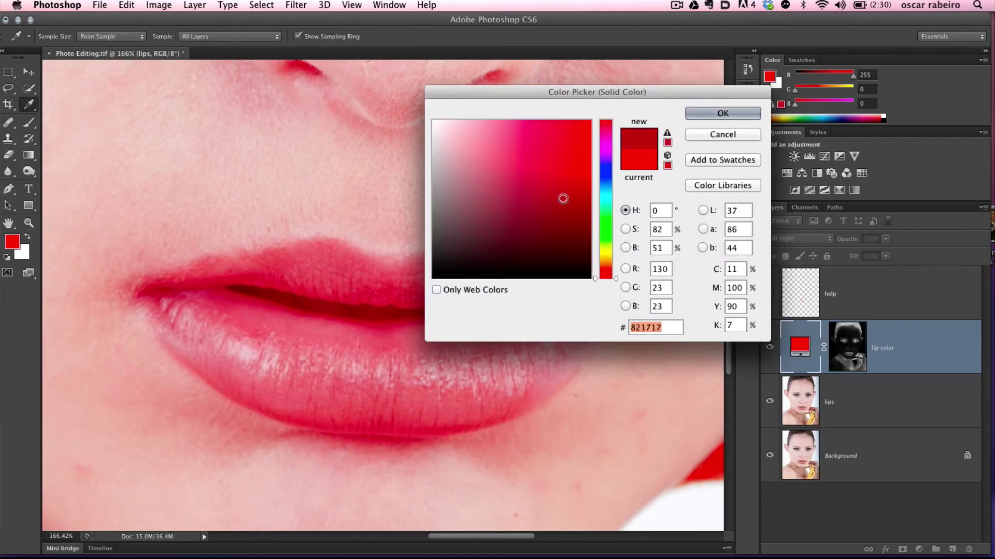
click(720, 113)
Try several lip hues for the lip color fill before settling on deep red #4e1c1c.
key(z)
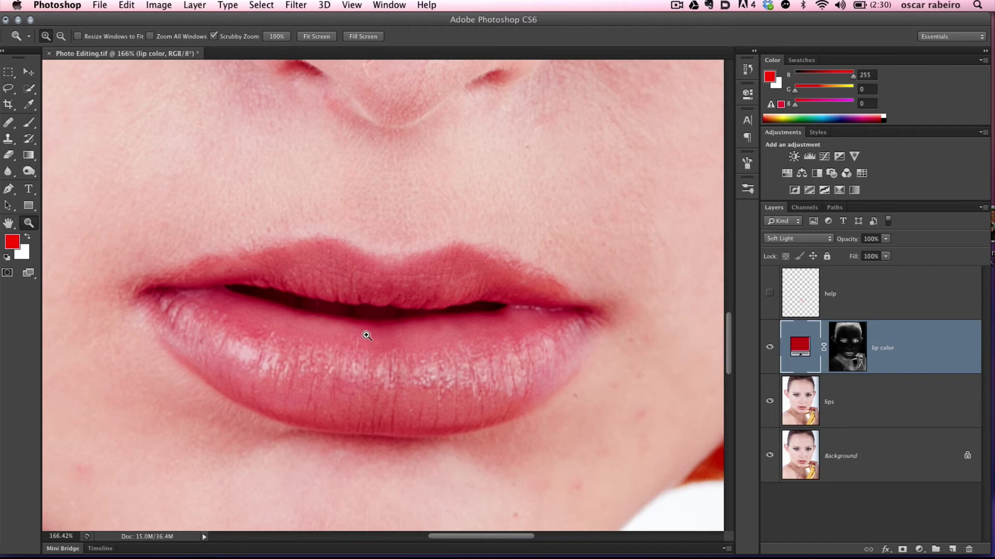
double_click(791, 342)
mouse_move(557, 197)
mouse_down()
mouse_move(533, 210)
mouse_move(507, 203)
mouse_move(566, 231)
mouse_move(488, 199)
mouse_up()
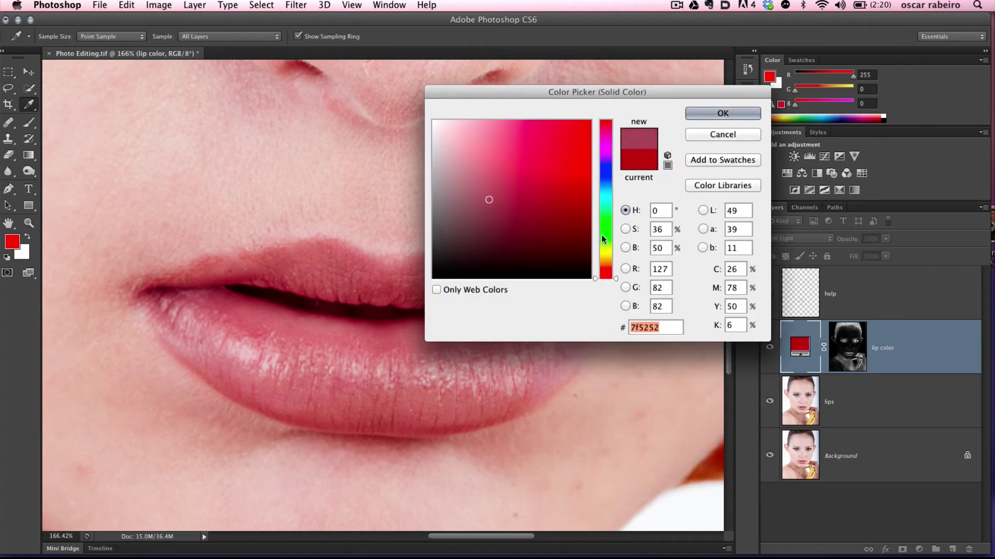
mouse_move(604, 239)
mouse_down()
mouse_move(605, 273)
mouse_move(605, 204)
mouse_move(606, 267)
mouse_up()
mouse_move(535, 223)
mouse_down()
mouse_move(535, 207)
mouse_move(575, 218)
mouse_move(565, 234)
mouse_up()
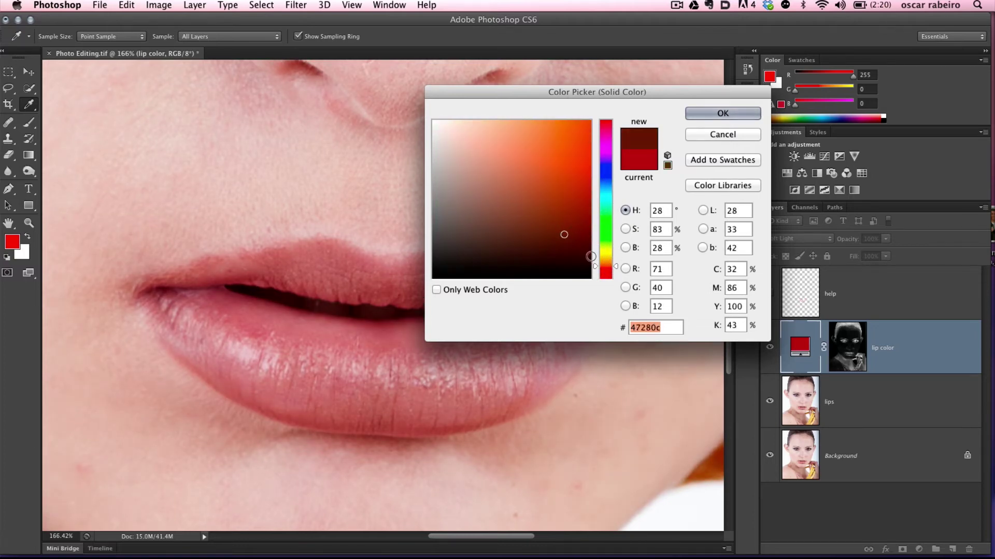
drag(606, 267, 606, 279)
mouse_move(566, 231)
mouse_down()
mouse_move(589, 210)
mouse_move(563, 224)
mouse_move(583, 240)
mouse_move(532, 230)
mouse_up()
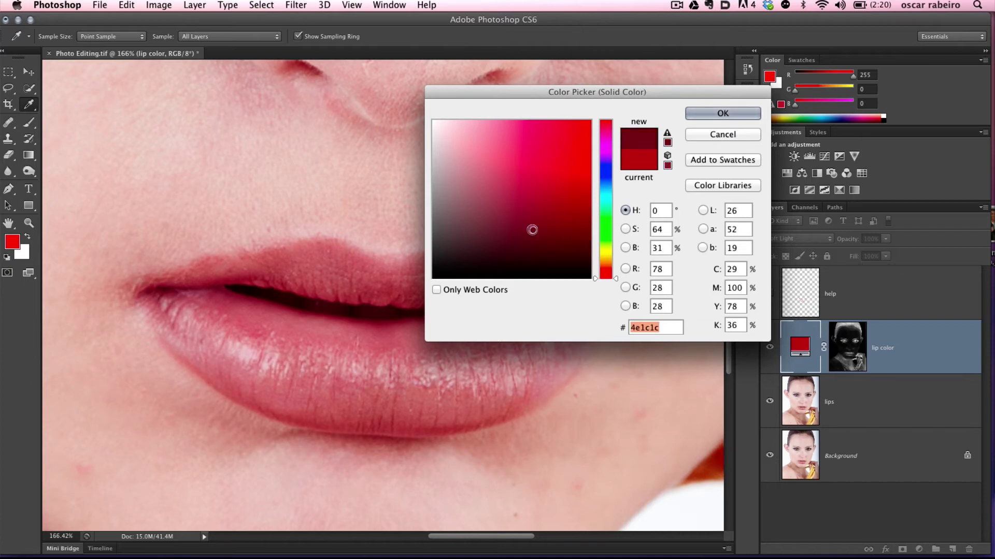
click(723, 113)
key(z)
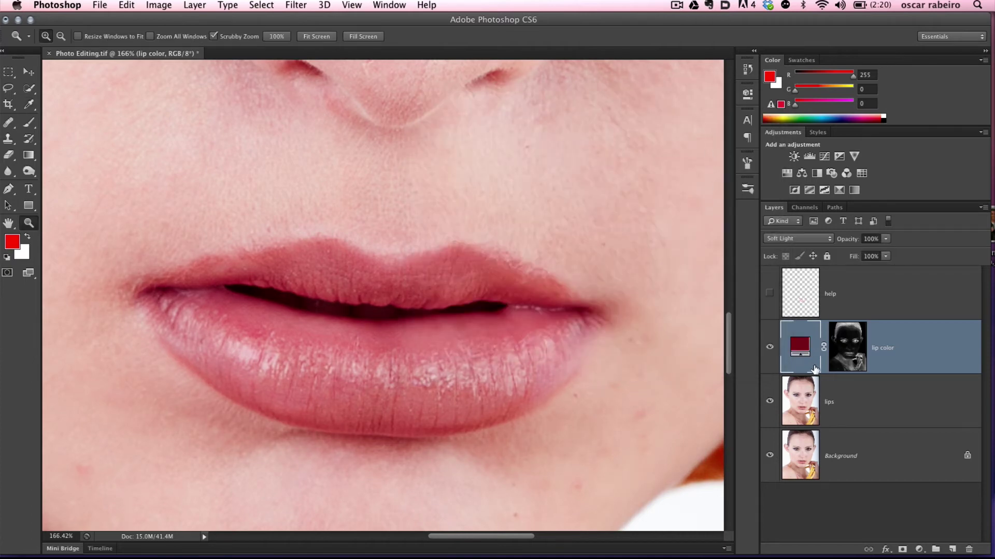
Load the lip color mask as a selection and add a Curves layer bowed down to darken the lips.
super+click(849, 349)
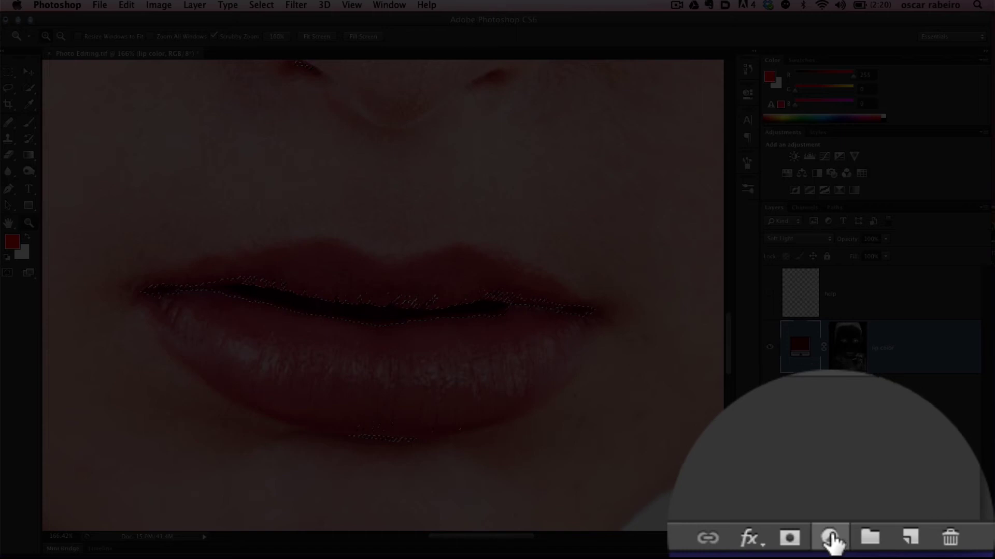
click(918, 549)
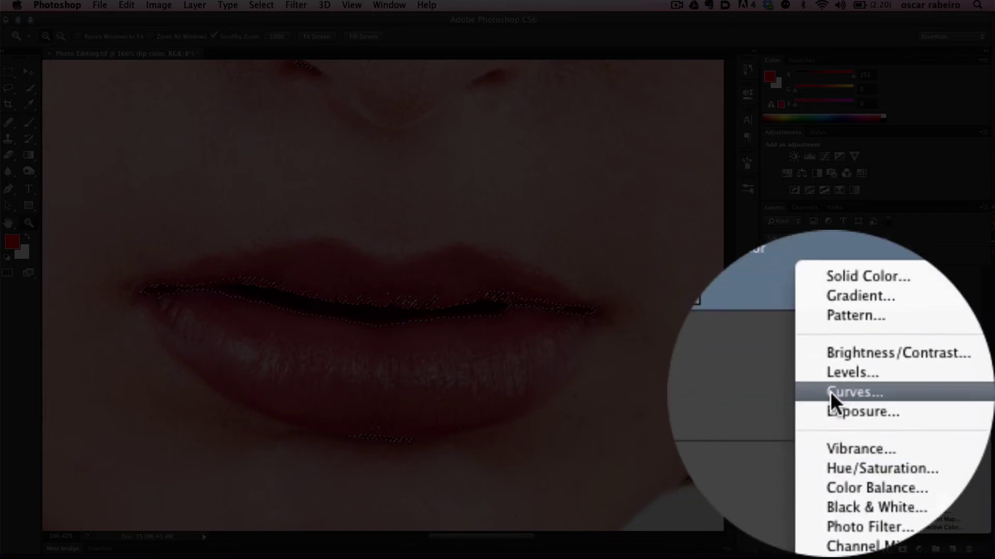
click(830, 391)
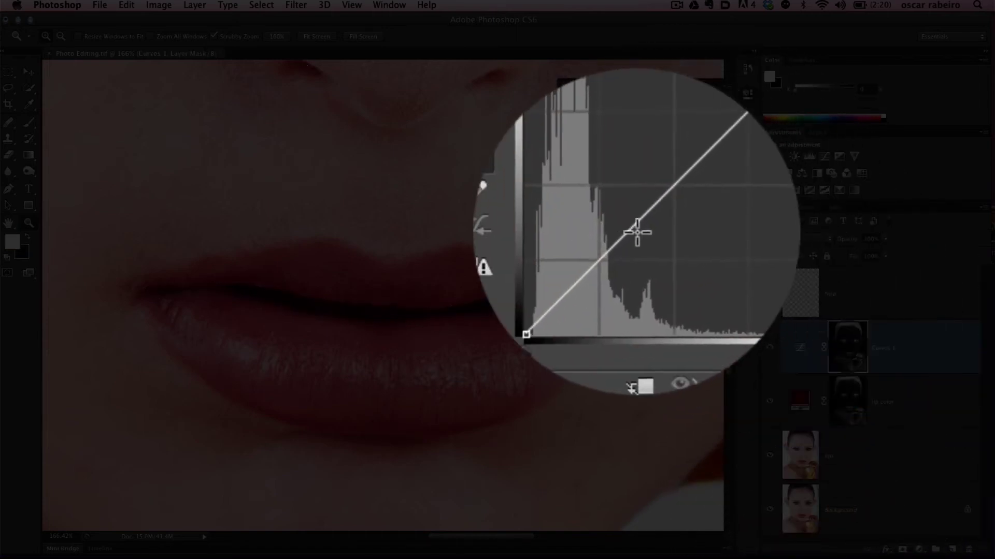
drag(633, 231, 647, 252)
drag(714, 154, 715, 162)
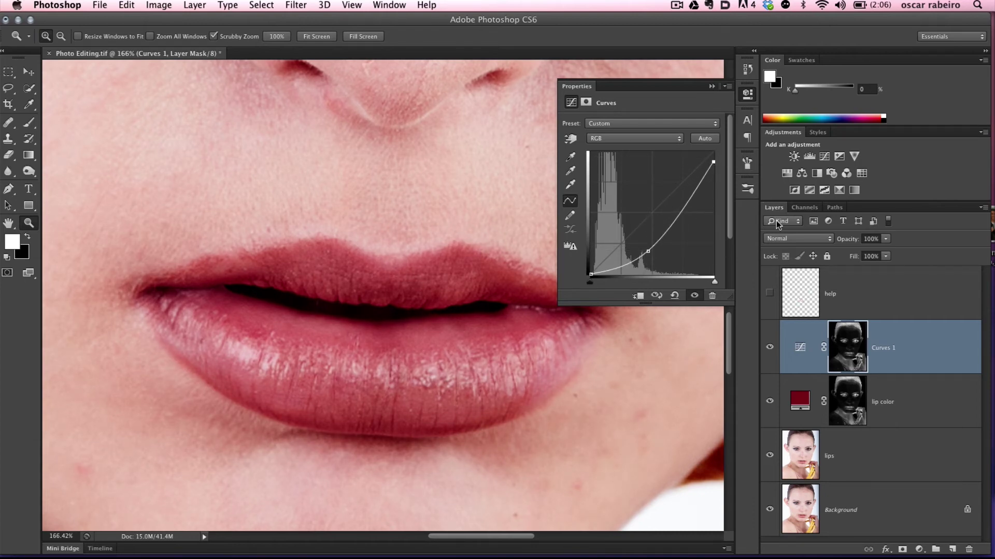
click(580, 86)
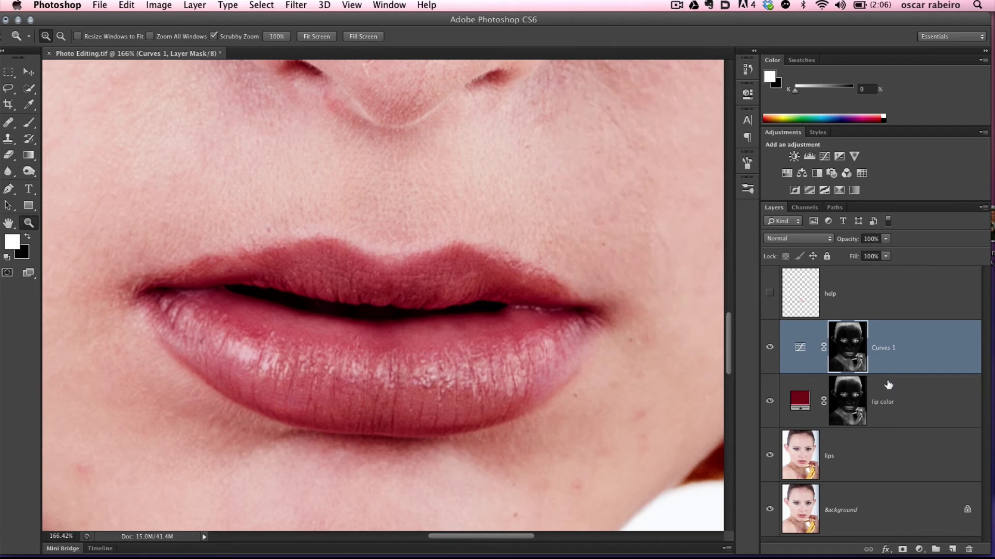
Group Curves 1 and lip color into a group named 'edits' and give it a black hide-all mask.
shift+click(913, 409)
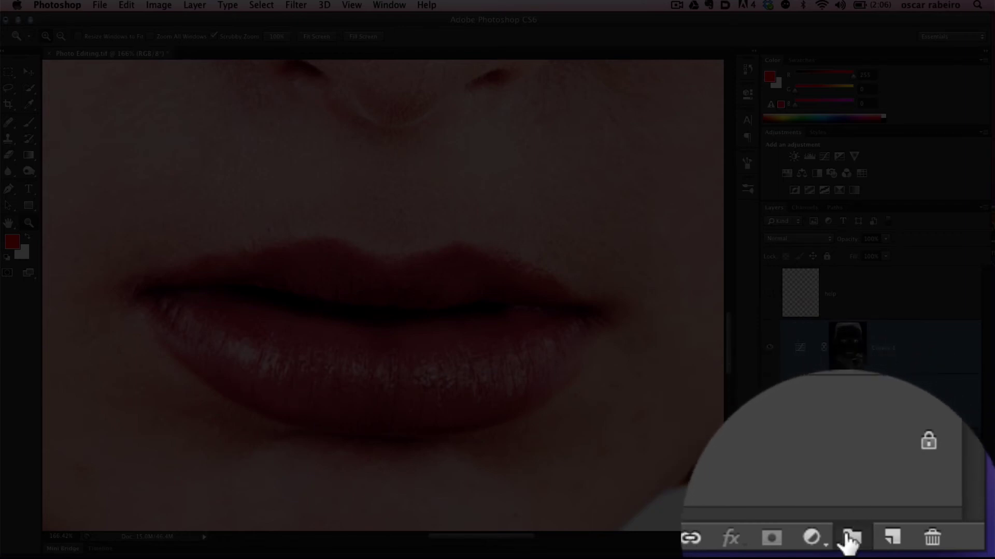
click(849, 539)
double_click(817, 322)
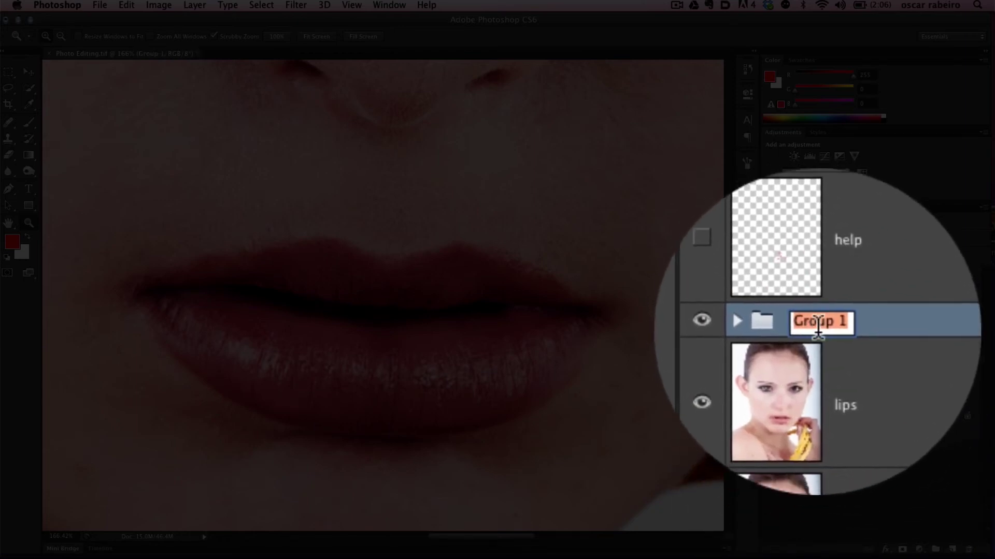
text(edits)
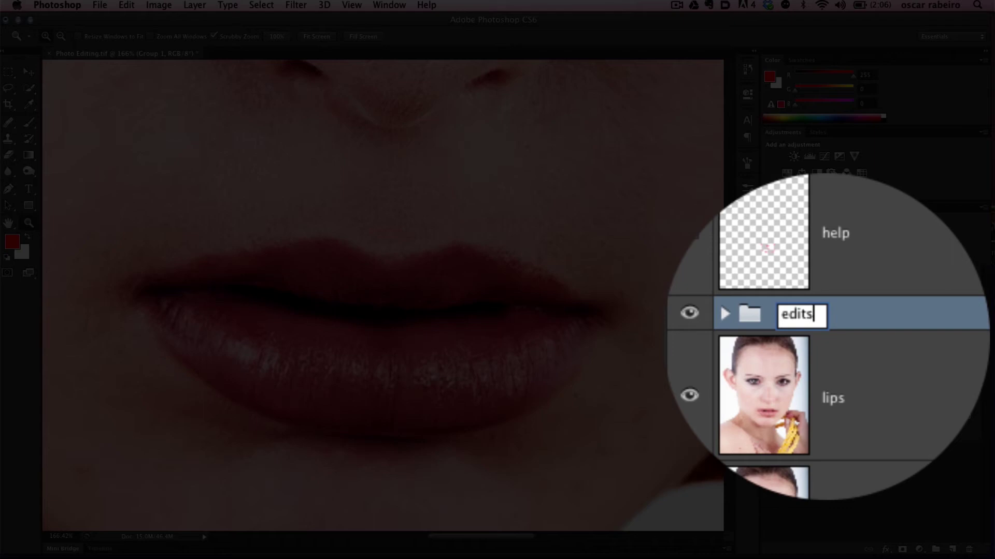
key(Return)
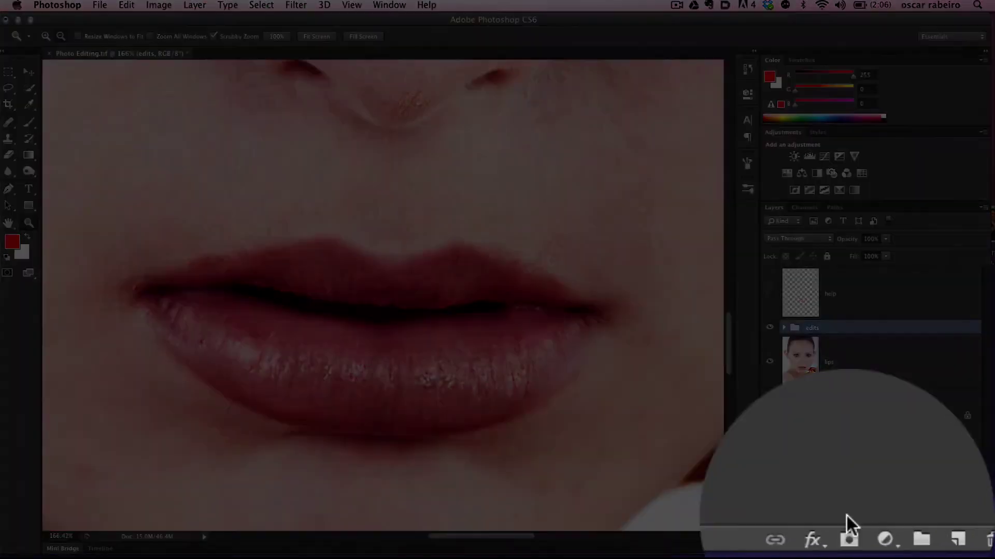
click(901, 549)
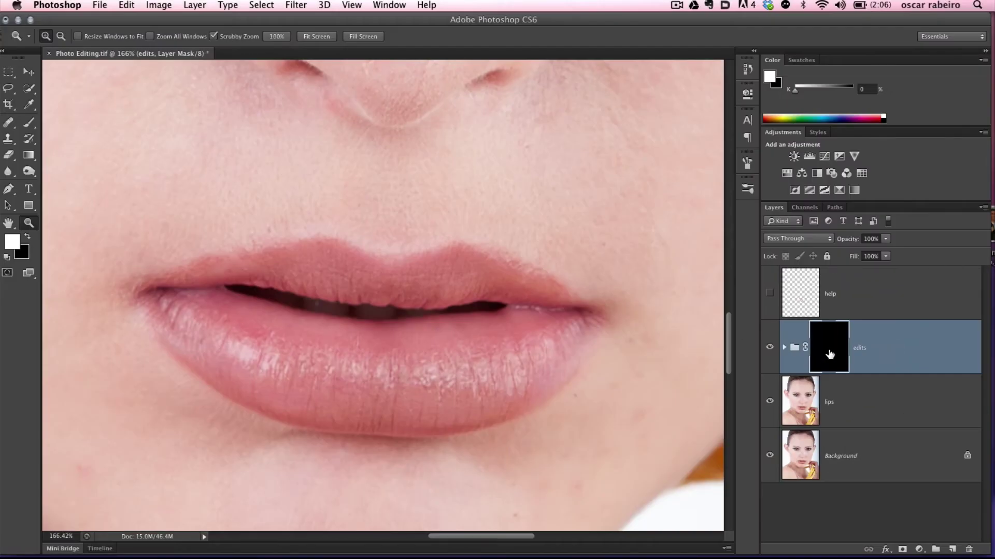
Compare with the edits mask off and on, then brush white over the lips at 100% opacity.
shift+click(829, 355)
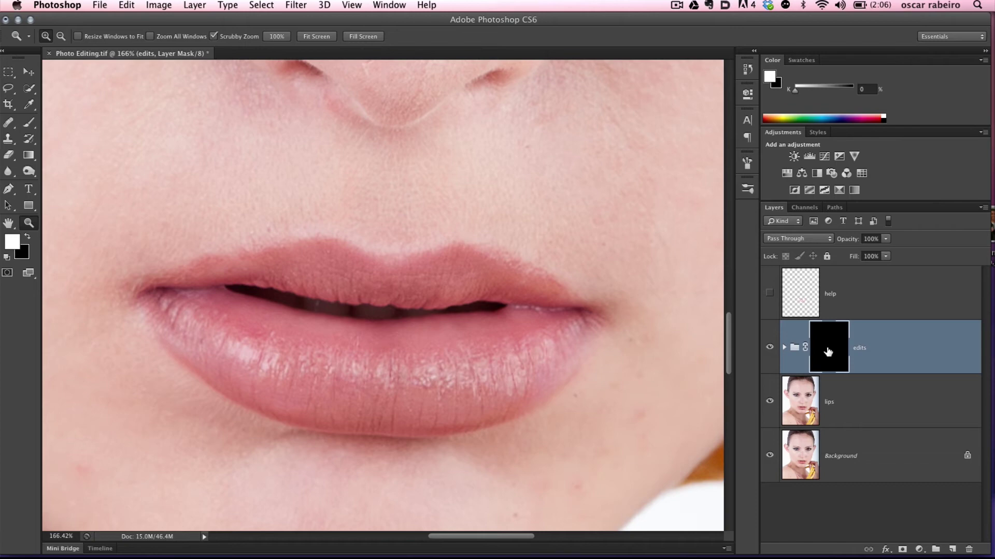
shift+click(828, 352)
shift+click(828, 352)
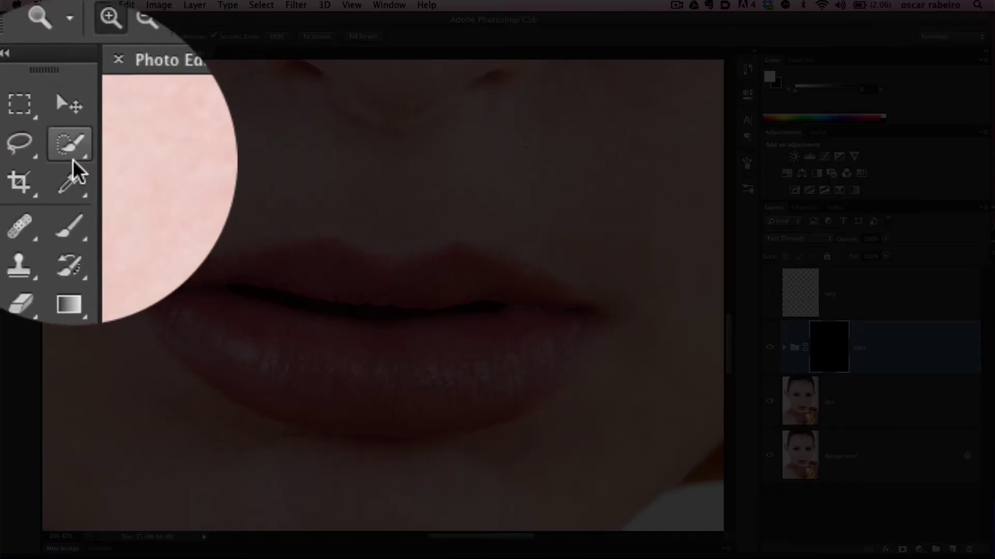
click(29, 123)
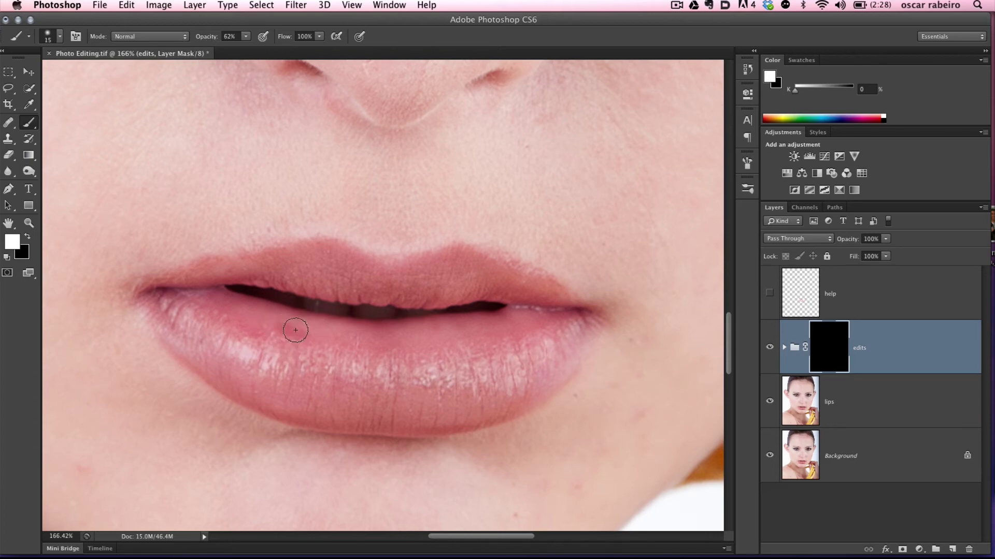
mouse_move(295, 330)
mouse_down()
mouse_move(266, 316)
mouse_move(314, 333)
mouse_move(212, 293)
mouse_move(177, 295)
mouse_move(200, 341)
mouse_move(195, 354)
mouse_move(172, 339)
mouse_move(290, 417)
mouse_move(292, 395)
mouse_move(350, 363)
mouse_move(286, 320)
mouse_move(500, 315)
mouse_move(512, 399)
mouse_move(286, 408)
mouse_move(488, 408)
mouse_move(398, 367)
mouse_move(211, 322)
mouse_move(528, 360)
mouse_move(310, 353)
mouse_move(173, 282)
mouse_move(376, 262)
mouse_move(543, 284)
mouse_move(442, 261)
mouse_move(178, 284)
mouse_move(319, 285)
mouse_move(549, 301)
mouse_up()
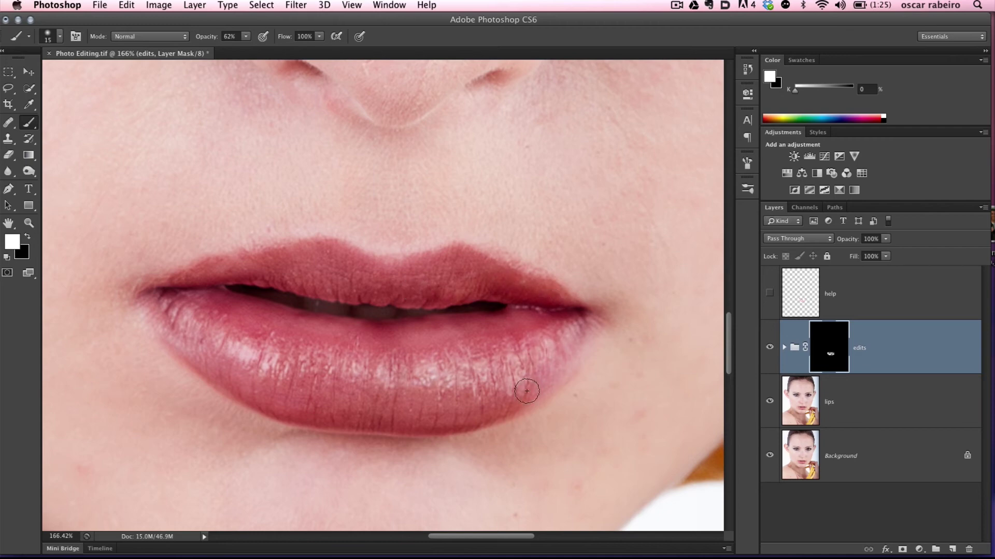
drag(203, 38, 260, 5)
key(bracketright)
key(bracketright)
key(bracketright)
mouse_move(255, 348)
mouse_down()
mouse_move(282, 370)
mouse_move(233, 321)
mouse_move(372, 340)
mouse_move(498, 337)
mouse_move(524, 354)
mouse_move(457, 271)
mouse_move(469, 284)
mouse_move(322, 262)
mouse_move(195, 281)
mouse_move(252, 266)
mouse_move(354, 288)
mouse_move(446, 280)
mouse_move(505, 318)
mouse_move(285, 339)
mouse_move(370, 339)
mouse_move(360, 321)
mouse_up()
key(bracketleft)
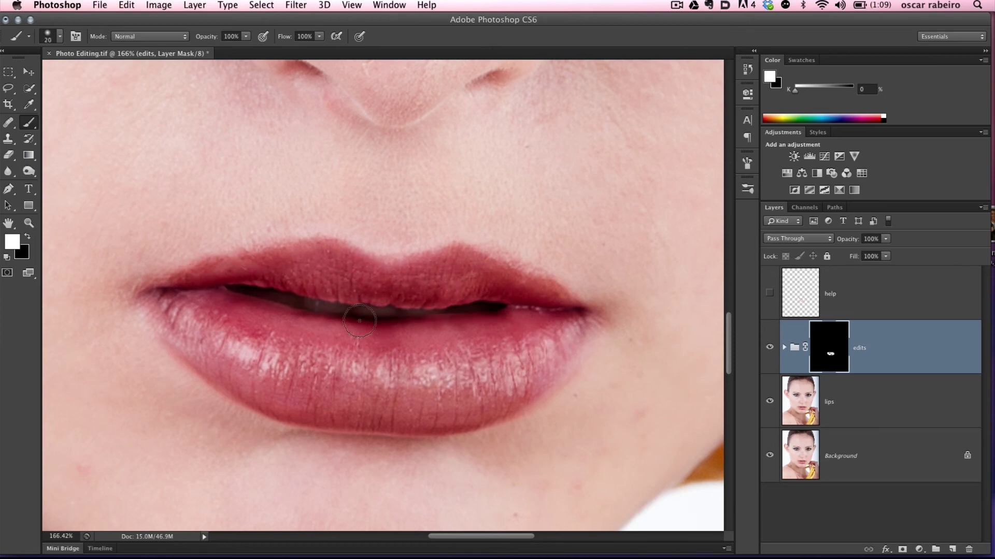
Fill the grey lower-lip area of the edits mask with solid white while viewing the mask alone.
alt+click(830, 358)
mouse_move(349, 357)
mouse_down()
mouse_move(455, 359)
mouse_move(350, 382)
mouse_move(477, 393)
mouse_move(302, 386)
mouse_move(362, 392)
mouse_move(310, 399)
mouse_move(238, 366)
mouse_move(177, 314)
mouse_move(227, 299)
mouse_move(257, 256)
mouse_move(286, 247)
mouse_move(345, 271)
mouse_move(349, 294)
mouse_move(249, 287)
mouse_move(477, 259)
mouse_move(566, 341)
mouse_move(550, 334)
mouse_move(506, 386)
mouse_move(425, 418)
mouse_move(273, 396)
mouse_move(508, 351)
mouse_move(506, 296)
mouse_move(469, 292)
mouse_move(526, 287)
mouse_move(552, 354)
mouse_move(463, 424)
mouse_move(281, 401)
mouse_move(188, 338)
mouse_move(295, 350)
mouse_move(372, 378)
mouse_up()
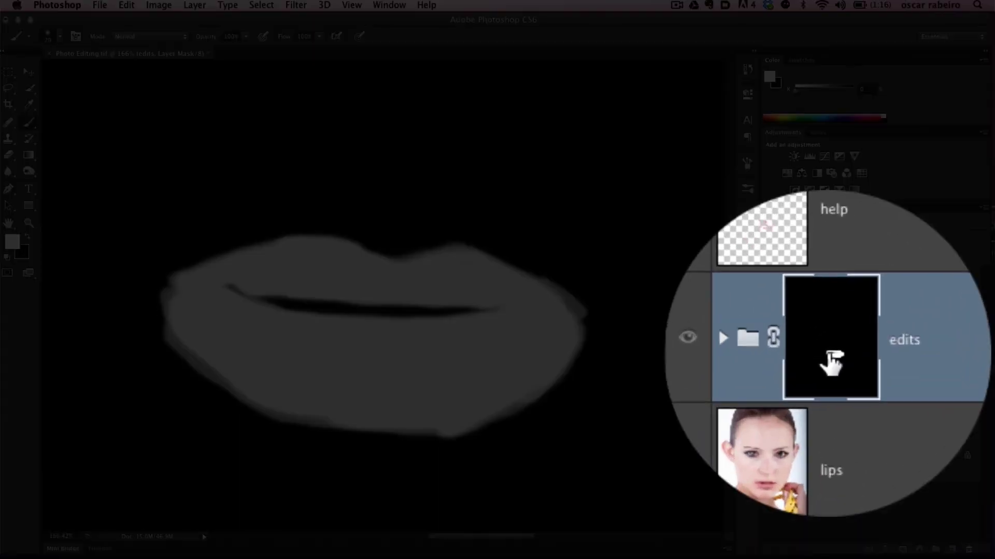
alt+click(829, 355)
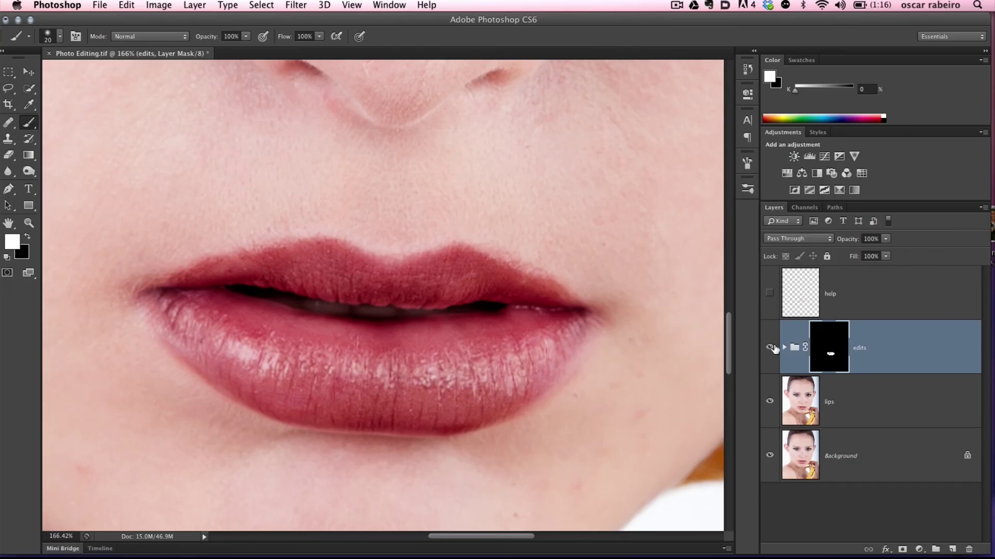
Toggle the edits group's visibility to compare the lips, then expand the group.
click(770, 347)
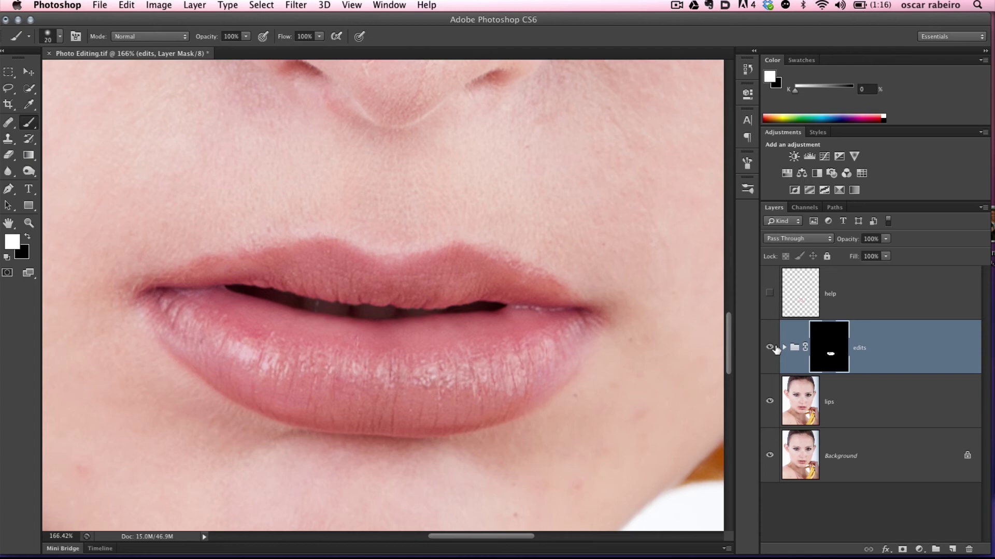
click(770, 347)
click(770, 347)
click(772, 348)
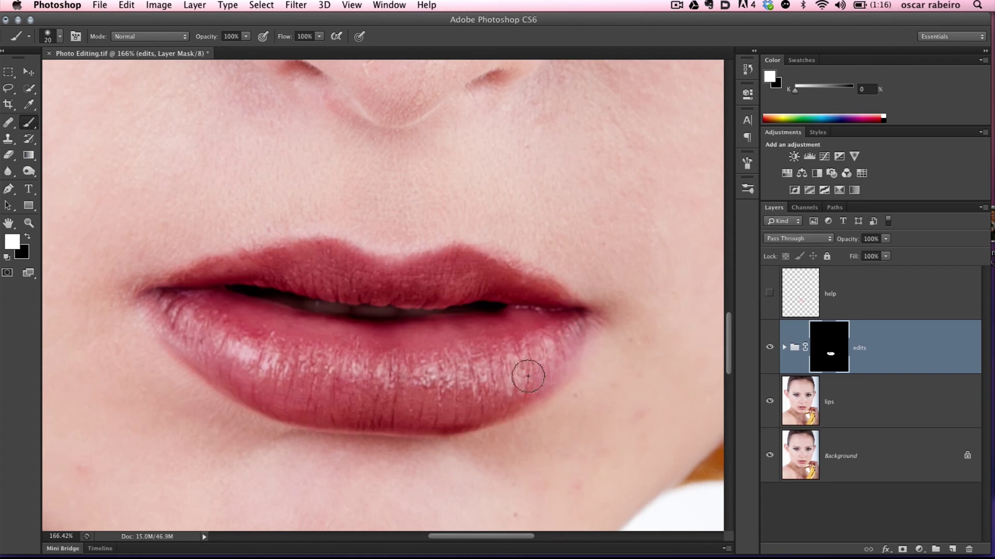
click(784, 347)
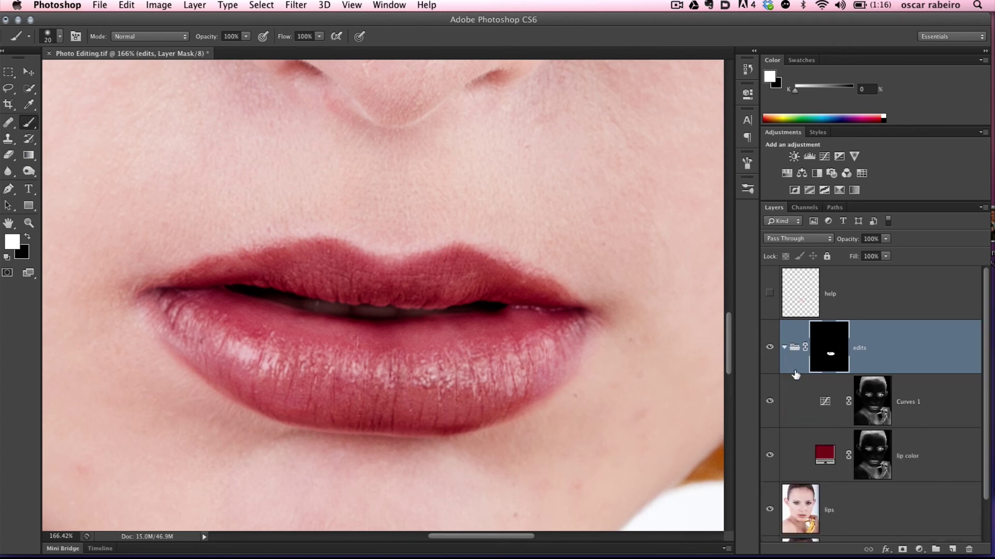
Compare with the Curves 1 and lip color masks disabled and re-enabled, then open the lip color fill's colour.
shift+click(875, 407)
shift+click(874, 452)
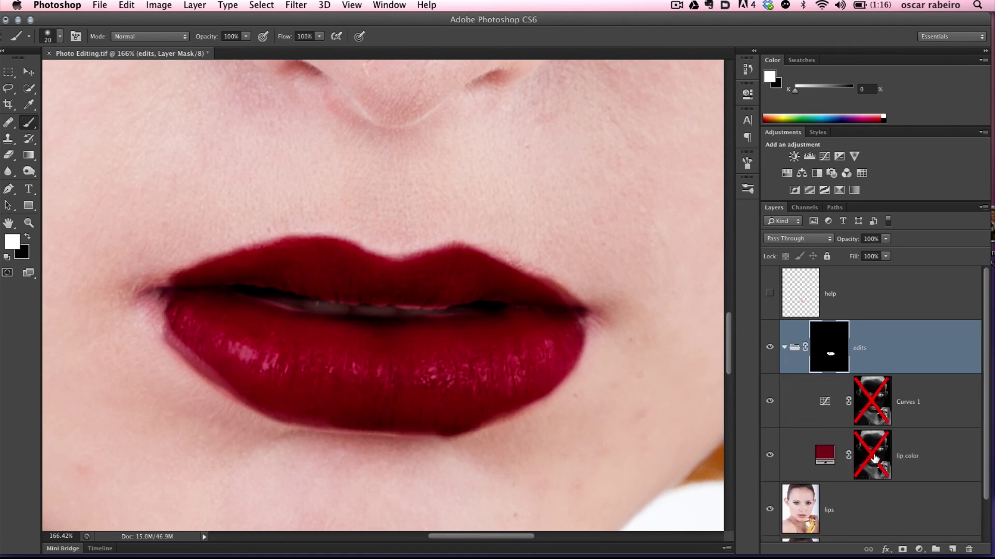
shift+click(869, 401)
shift+click(870, 452)
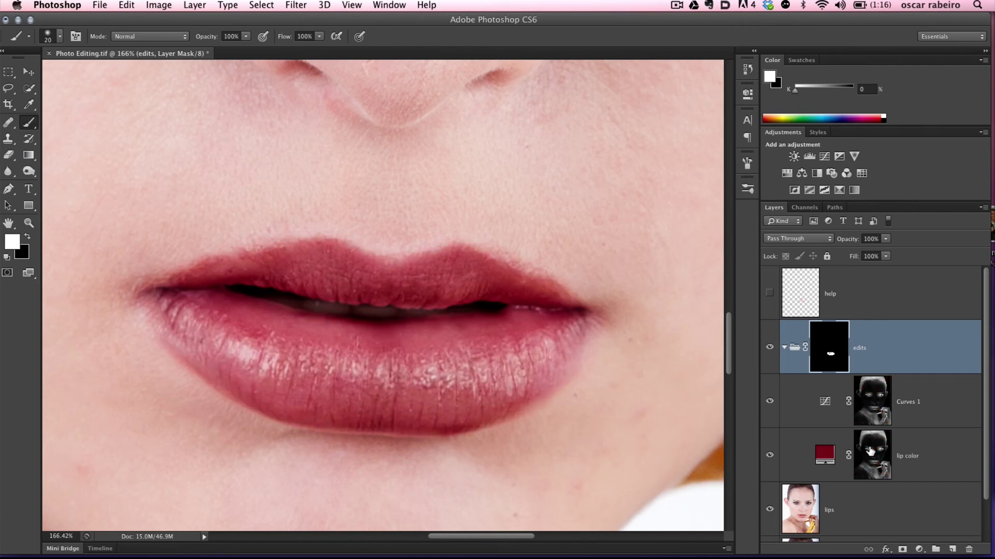
click(824, 459)
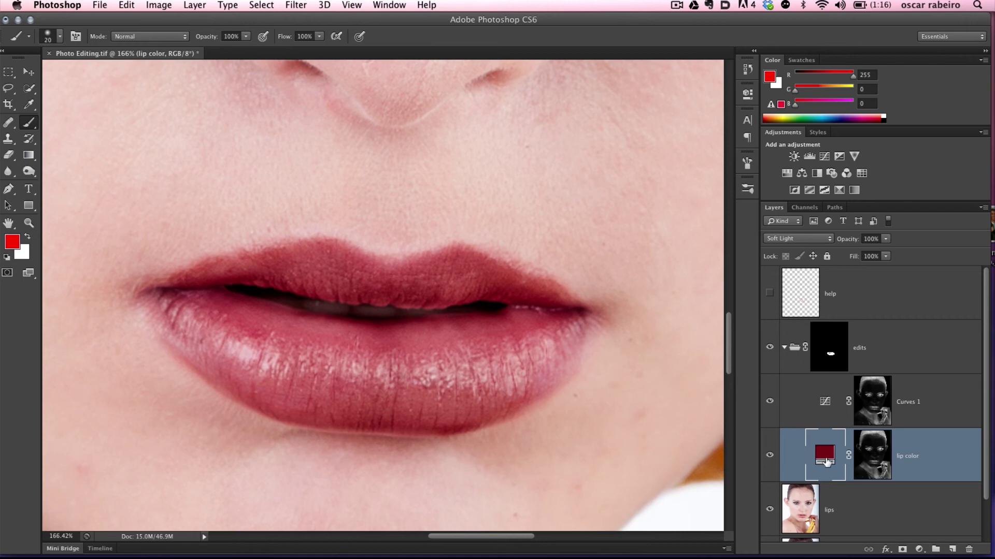
double_click(826, 461)
Darken the lip color fill to #5e0101 and fit the whole portrait on screen.
click(570, 187)
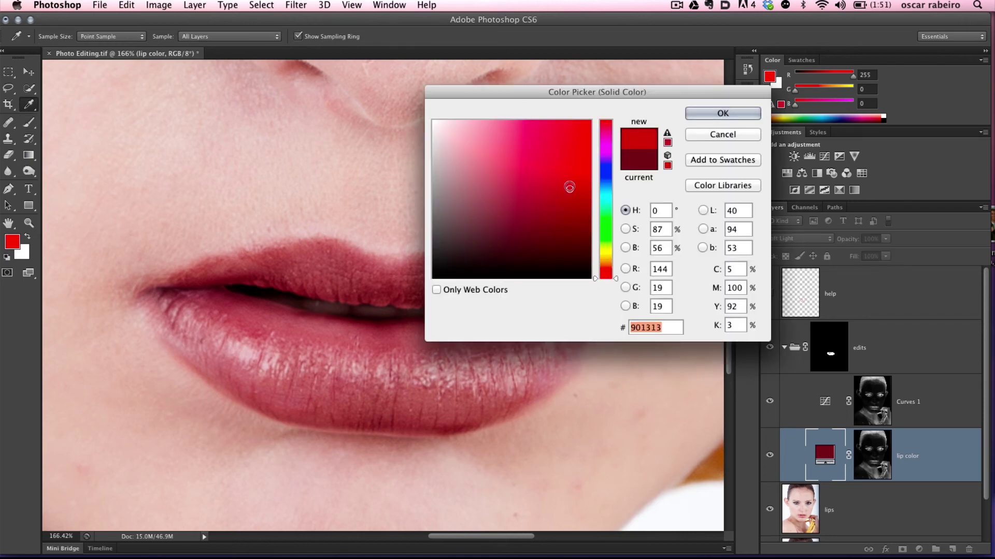
mouse_move(569, 187)
mouse_down()
mouse_move(564, 197)
mouse_move(585, 192)
mouse_move(588, 220)
mouse_up()
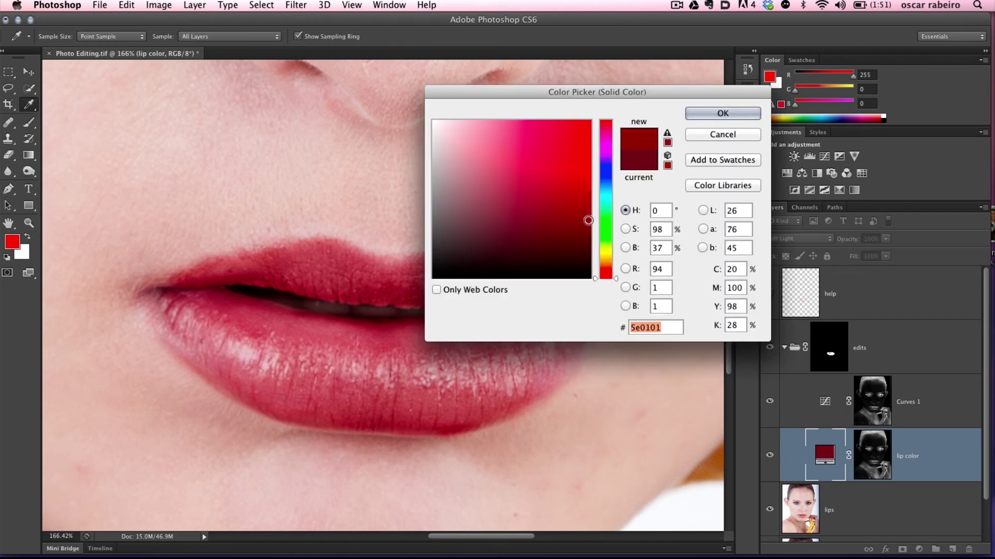
key(Return)
key(b)
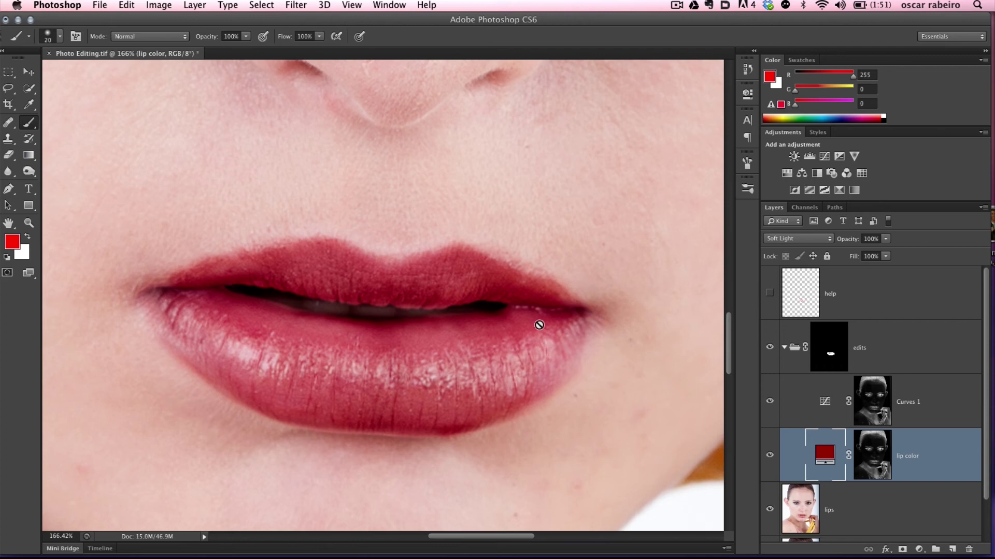
key(super+0)
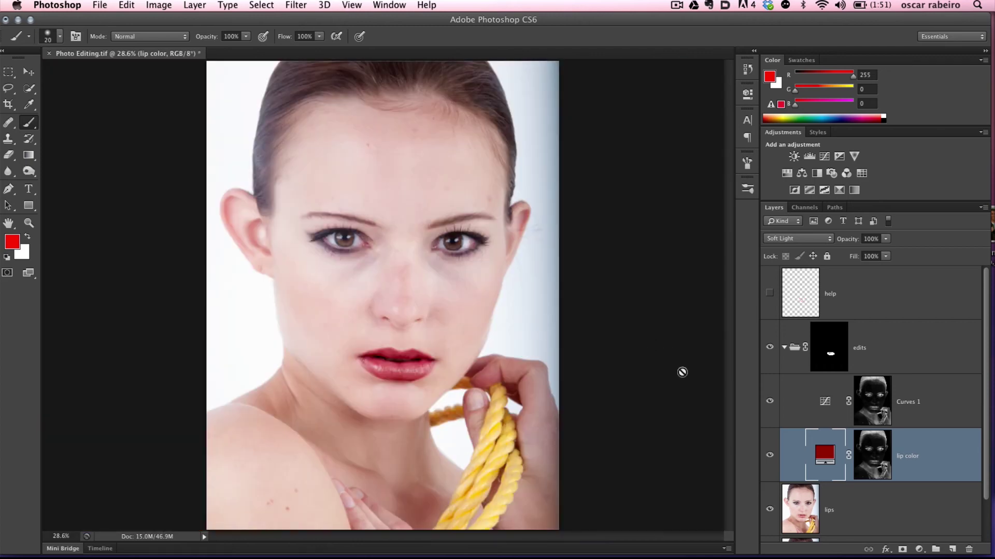
Compare the lips with the edits group on and off, then zoom in closely on the lips.
click(769, 348)
click(769, 349)
click(769, 349)
click(770, 348)
click(28, 223)
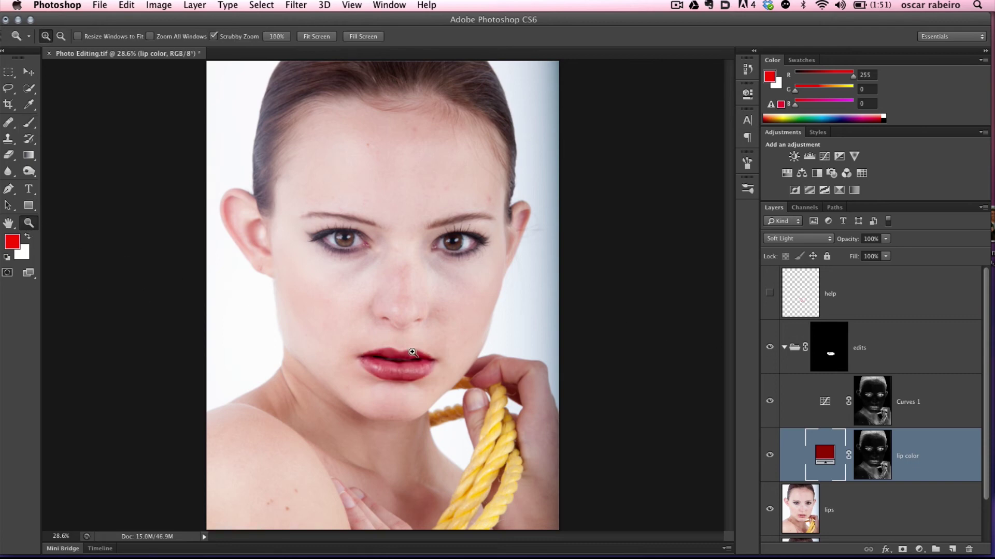
drag(340, 322, 433, 395)
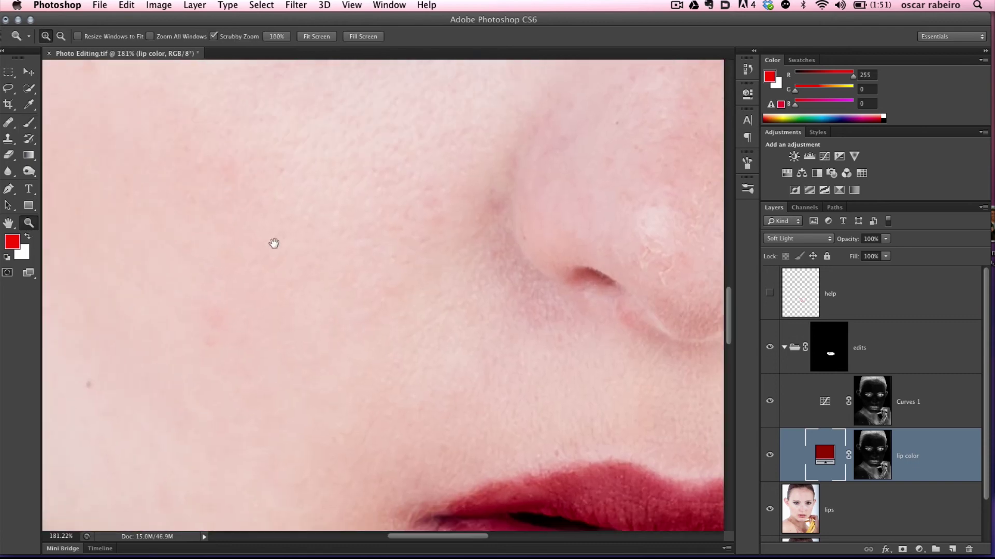
drag(273, 240, 156, 173)
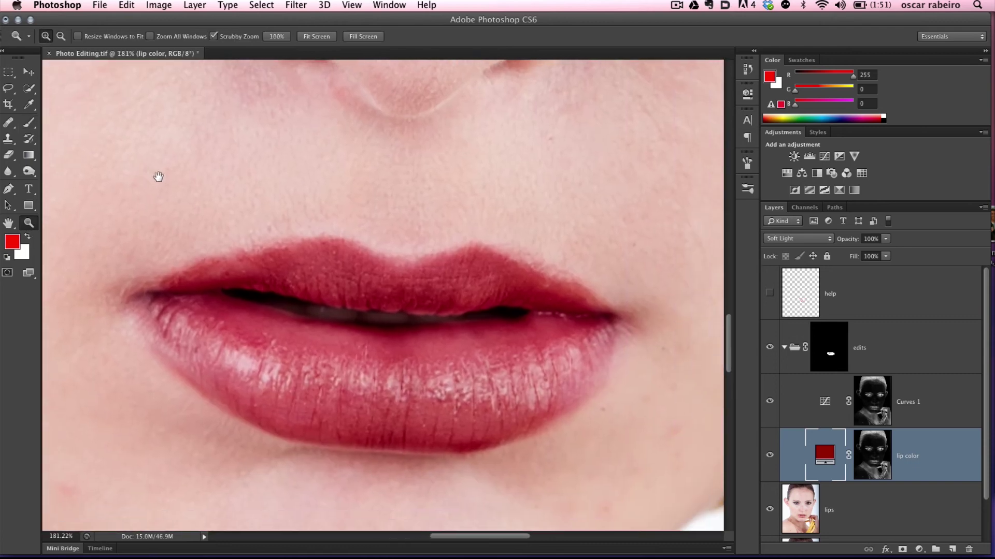
Compare with the edits group toggled again, then lift the Curves 1 midtone point to brighten the lips.
click(770, 347)
click(771, 348)
click(770, 347)
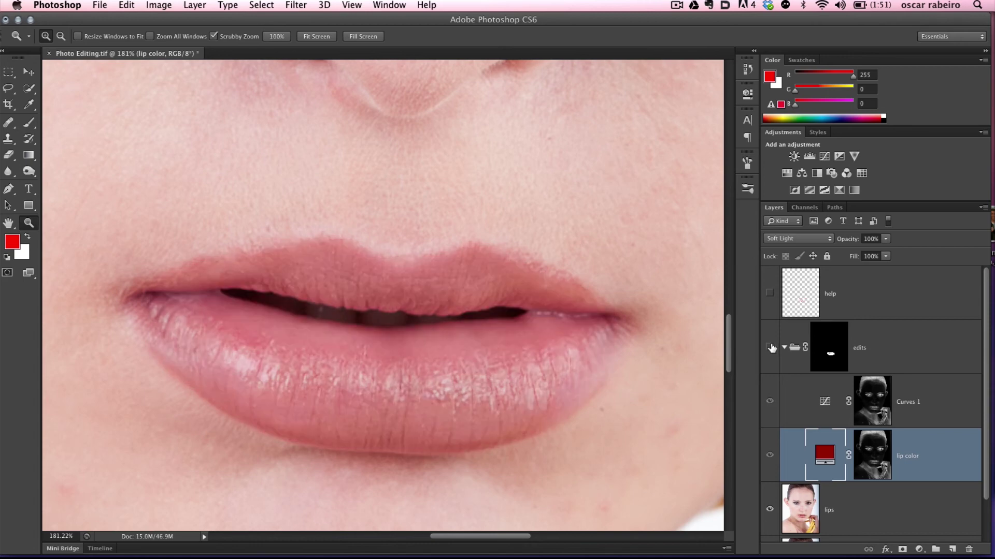
click(770, 347)
click(771, 348)
click(770, 348)
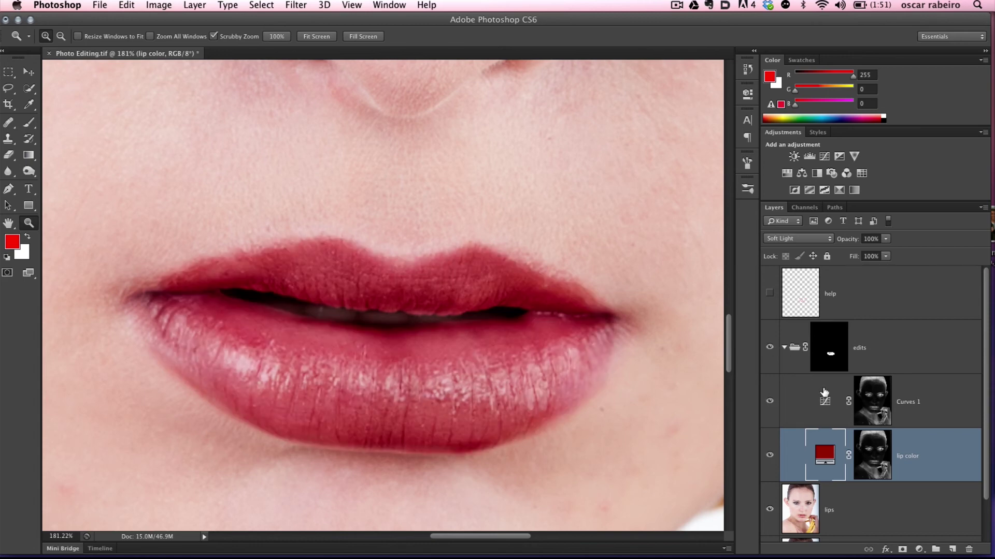
double_click(825, 402)
drag(650, 255, 642, 240)
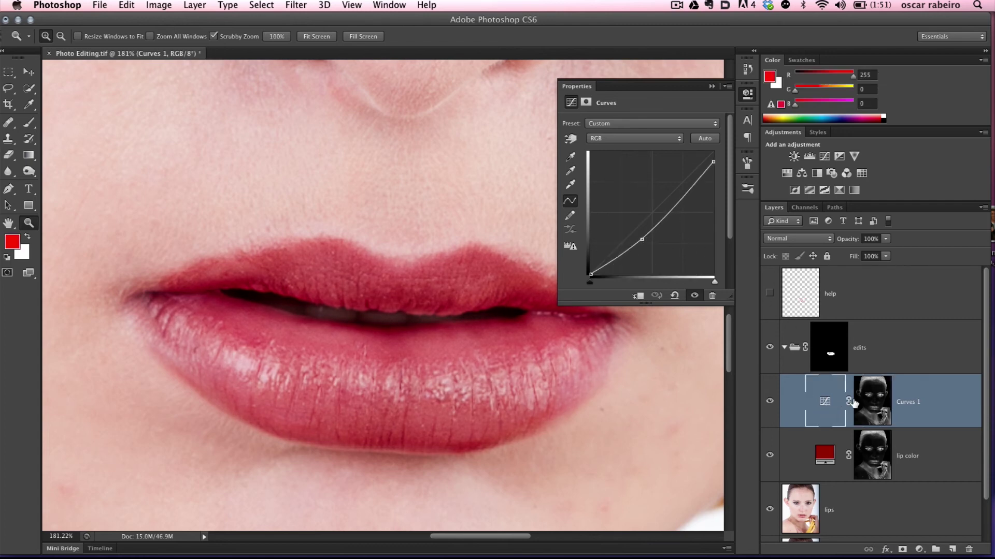
Load the lip selection from the Curves 1 mask and add a Curves 2 layer bent upward.
click(868, 409)
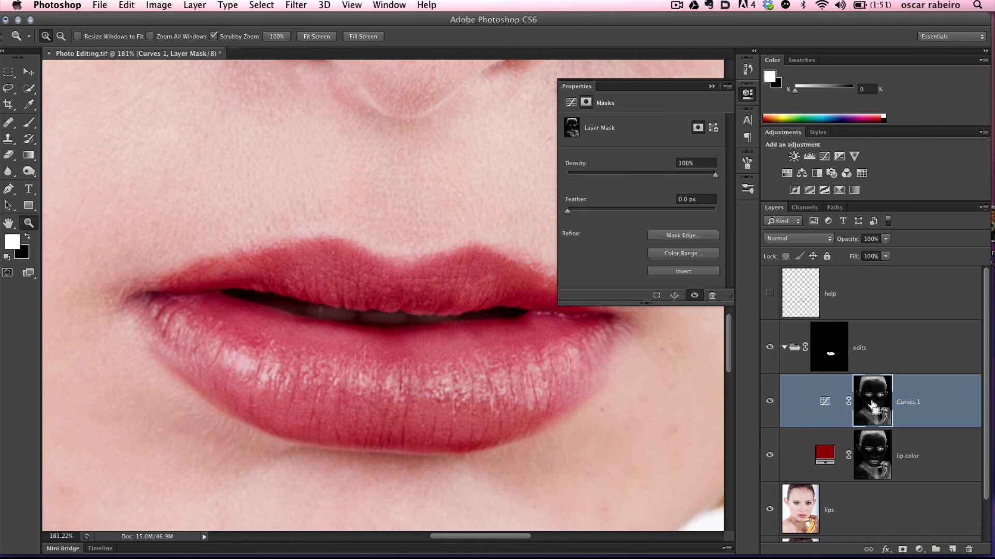
super+click(872, 407)
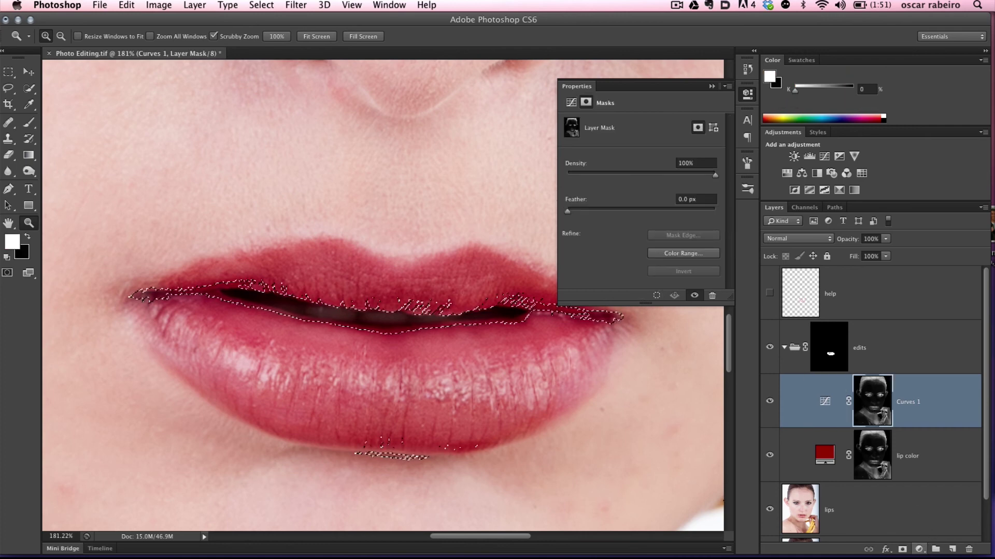
click(919, 549)
click(922, 413)
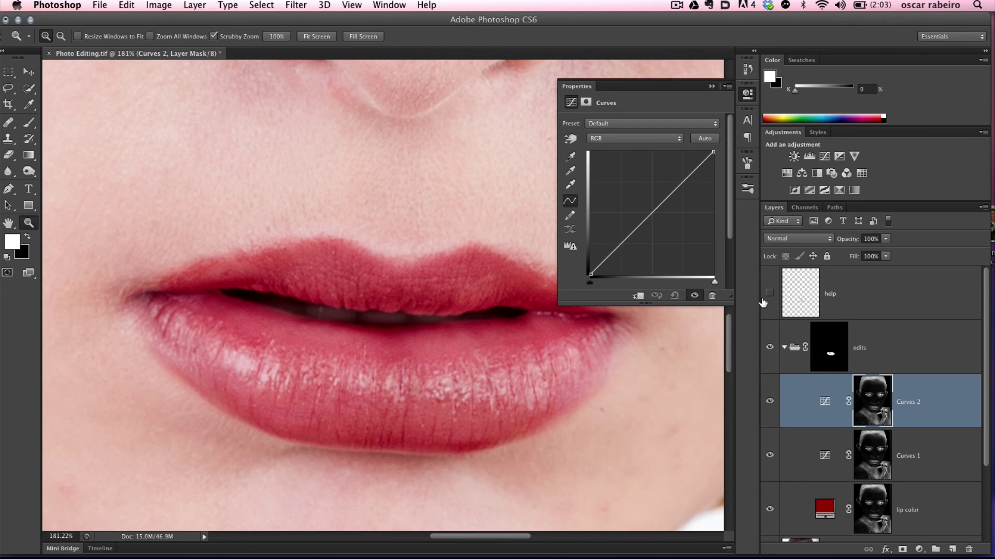
drag(673, 192, 669, 175)
mouse_move(620, 230)
mouse_down()
mouse_move(624, 242)
mouse_move(617, 229)
mouse_up()
Toggle Curves 2, Curves 1 and the edits group off and on to judge their effect.
click(771, 401)
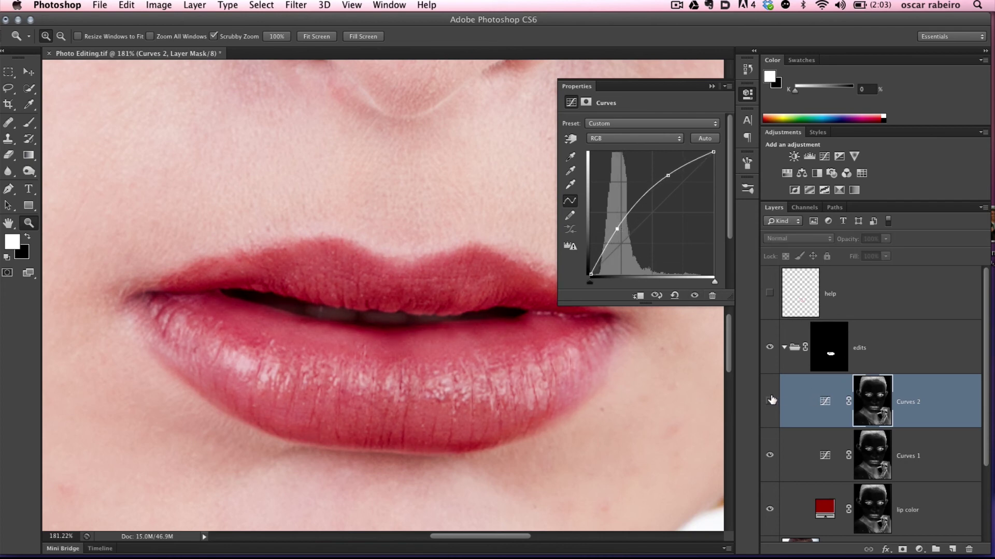
click(770, 401)
click(770, 454)
click(770, 454)
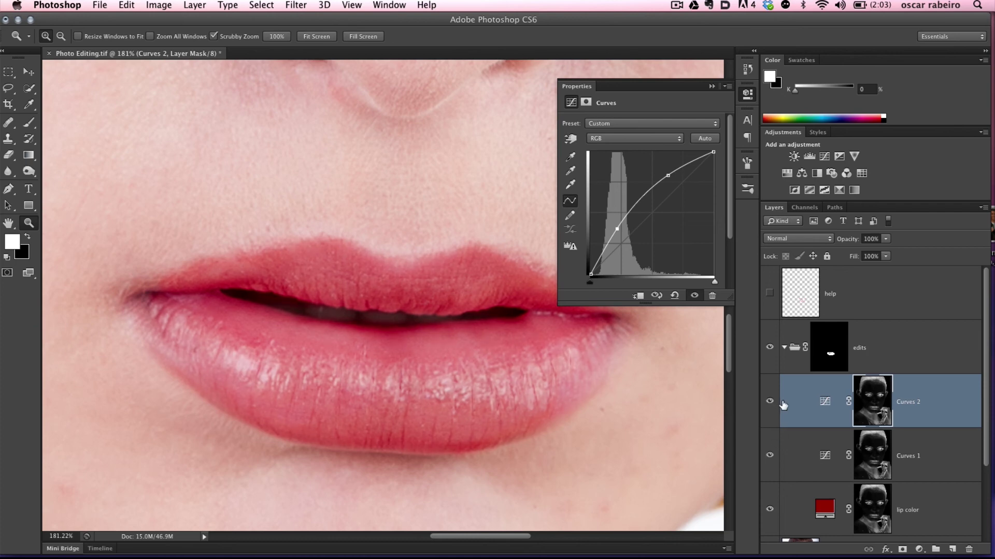
click(771, 348)
click(770, 348)
click(783, 347)
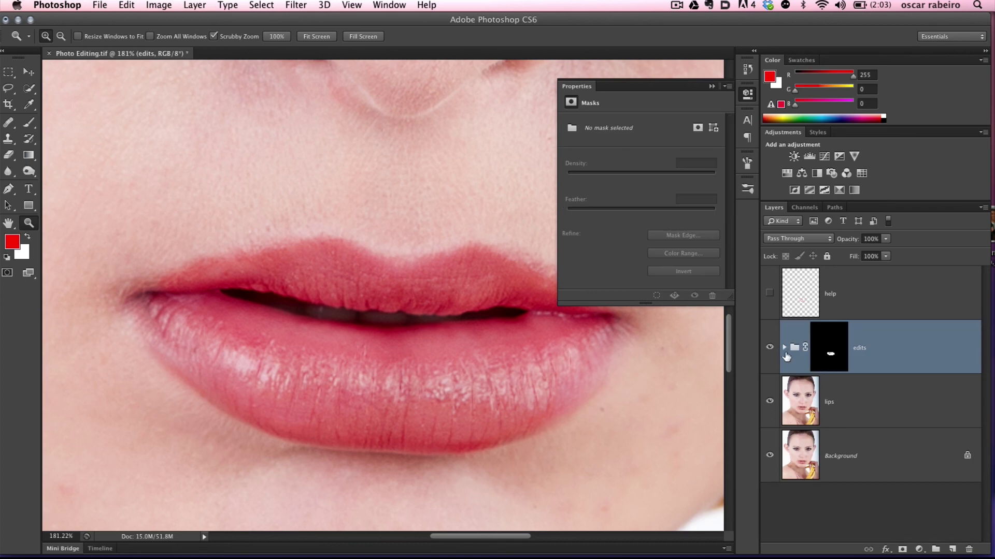
click(582, 90)
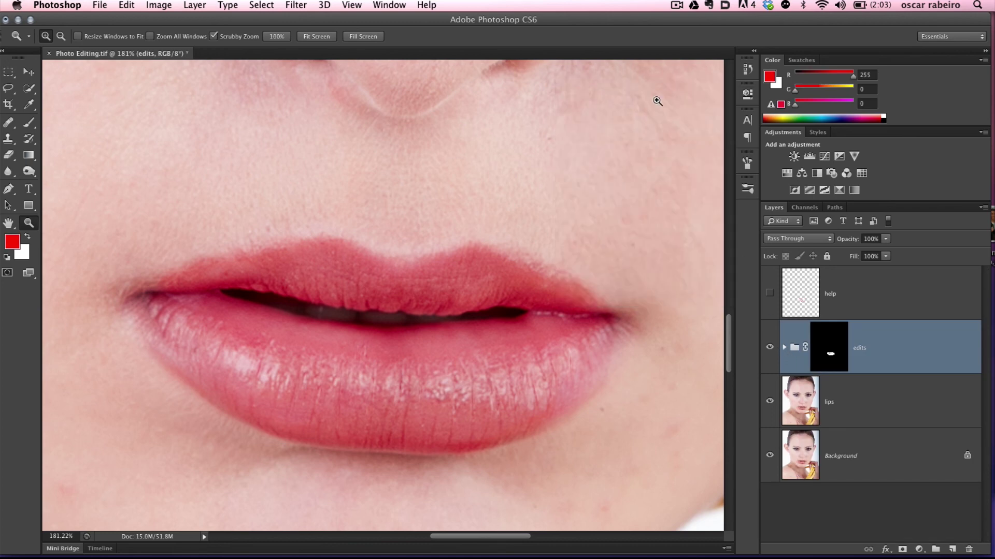
key(super+0)
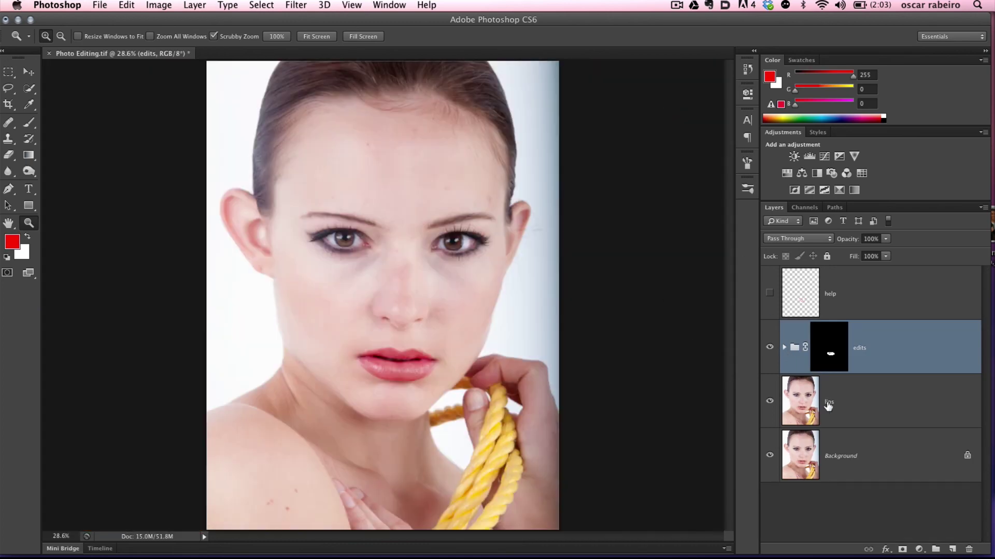
click(770, 349)
click(769, 351)
click(784, 348)
click(770, 348)
click(771, 348)
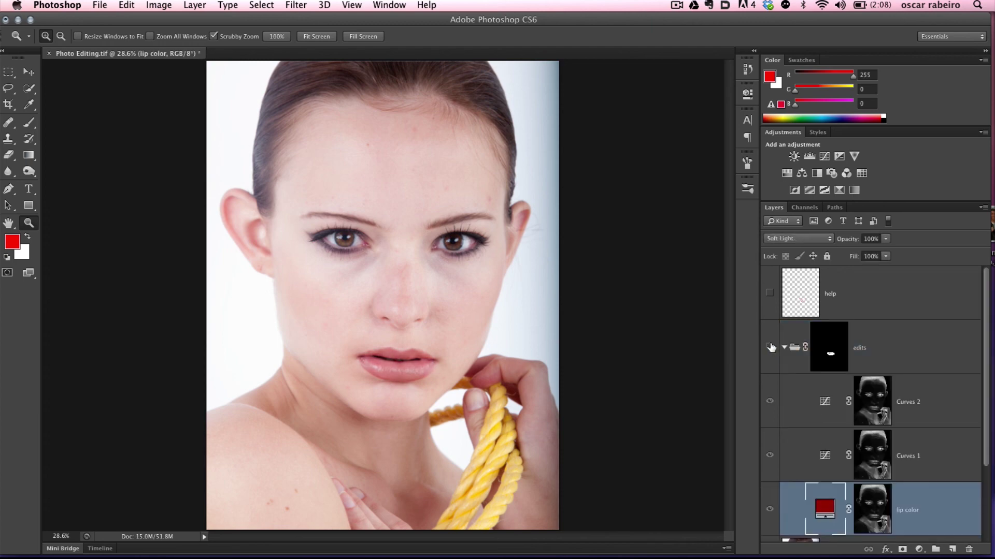
click(770, 348)
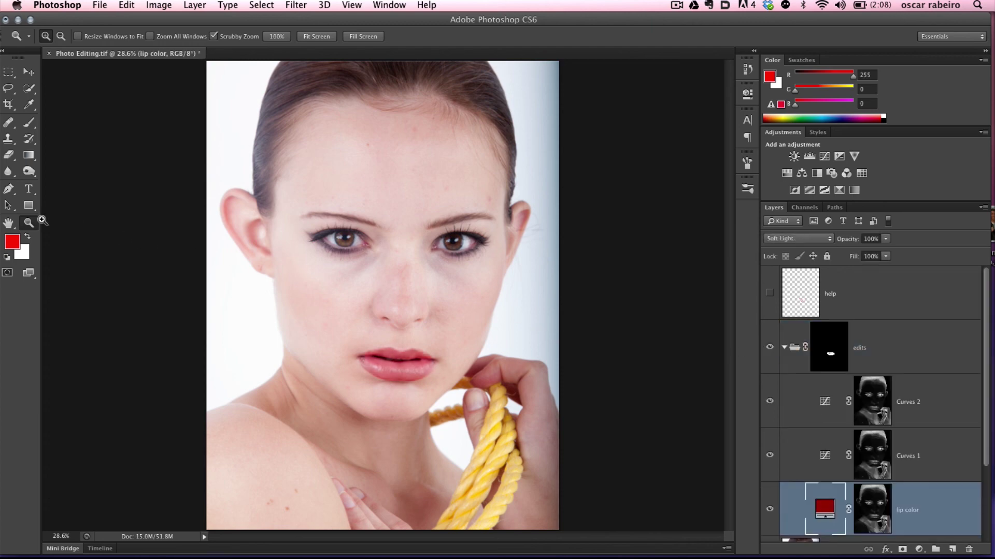
drag(349, 332, 378, 404)
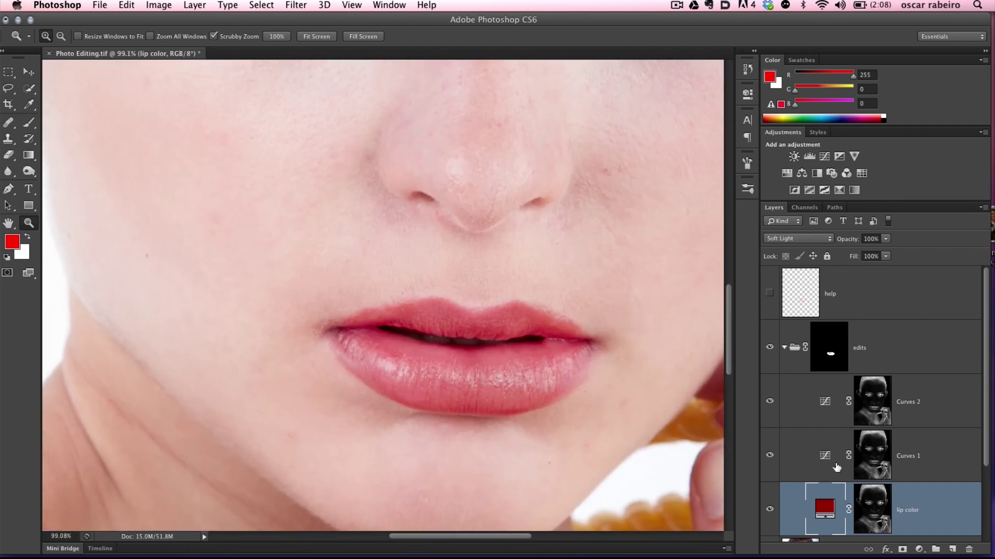
shift+click(872, 407)
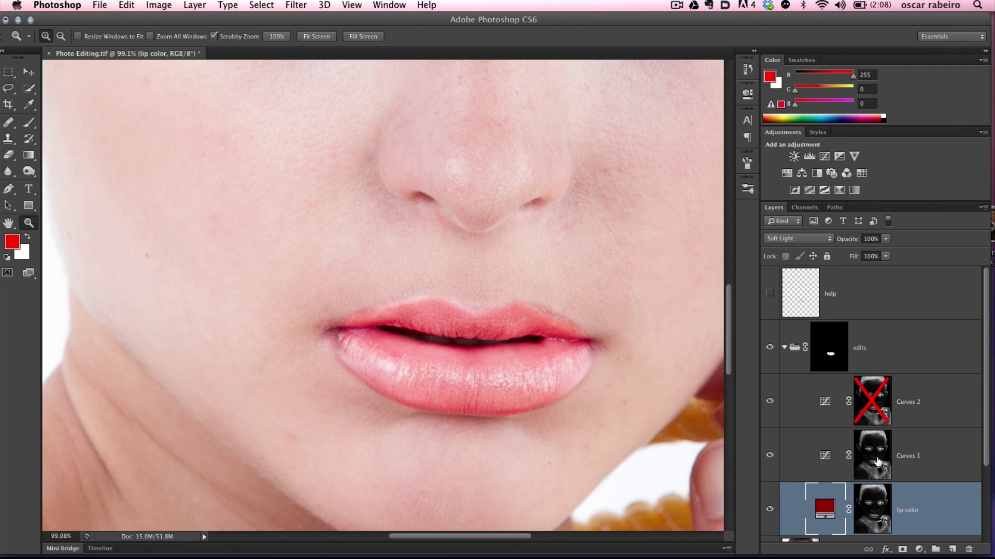
shift+click(877, 461)
shift+click(876, 510)
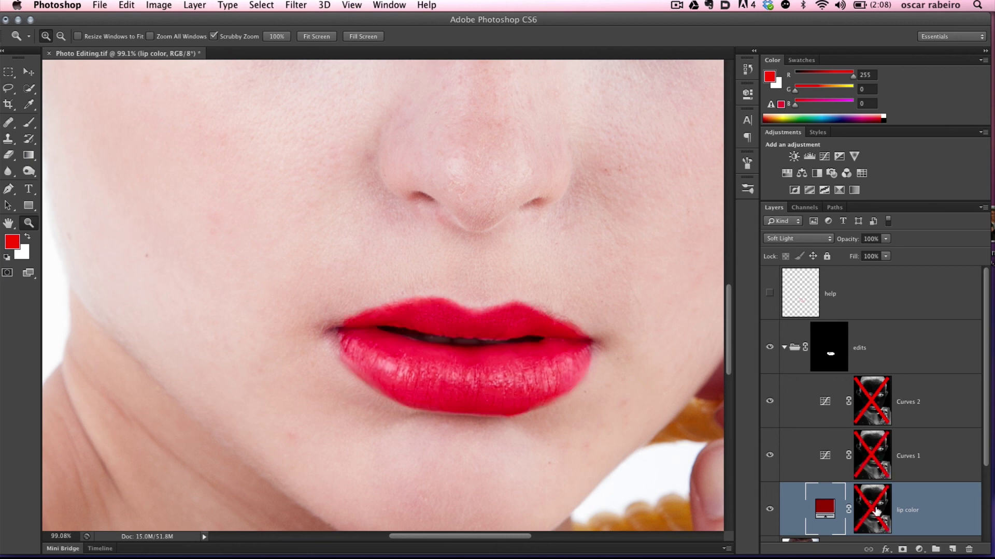
click(770, 349)
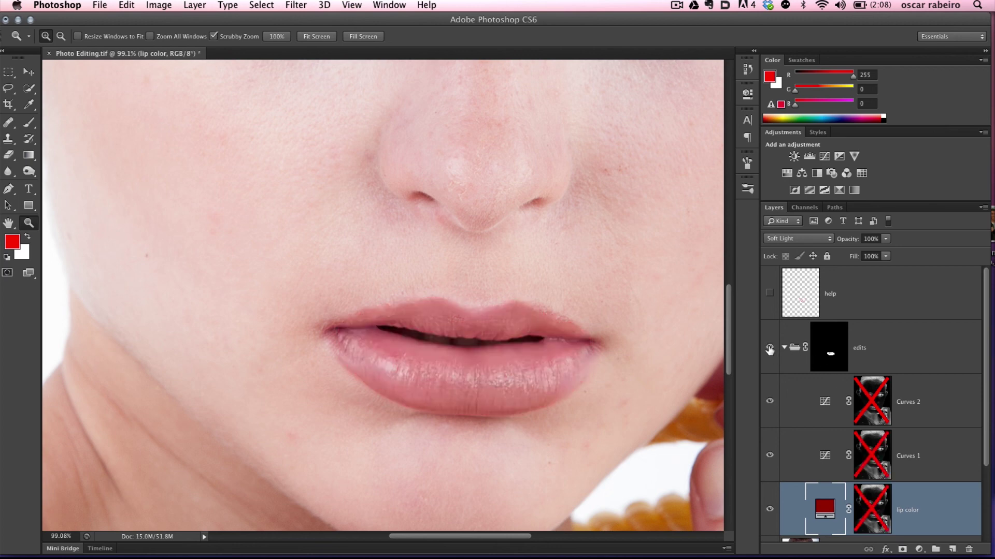
click(770, 348)
click(770, 349)
click(770, 348)
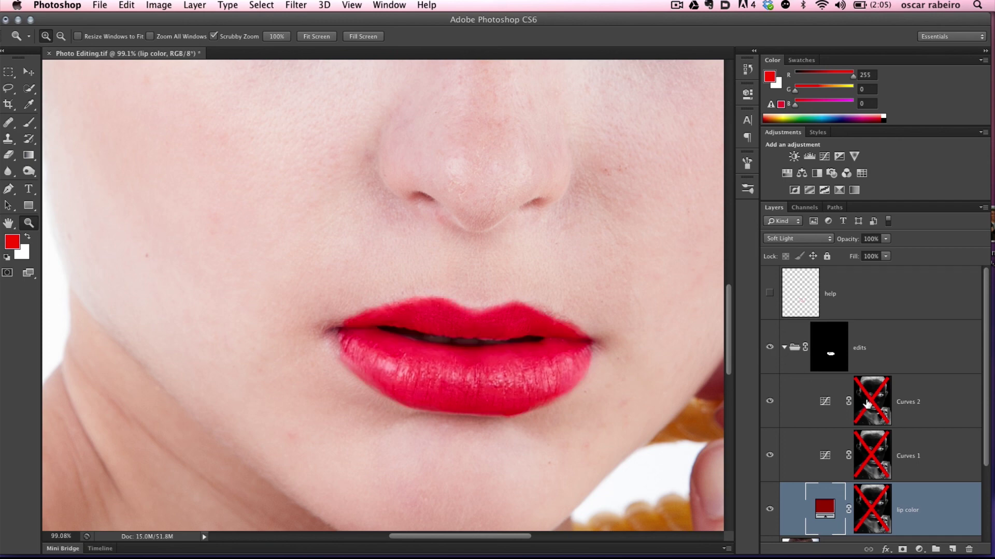
shift+click(867, 404)
shift+click(875, 455)
shift+click(875, 494)
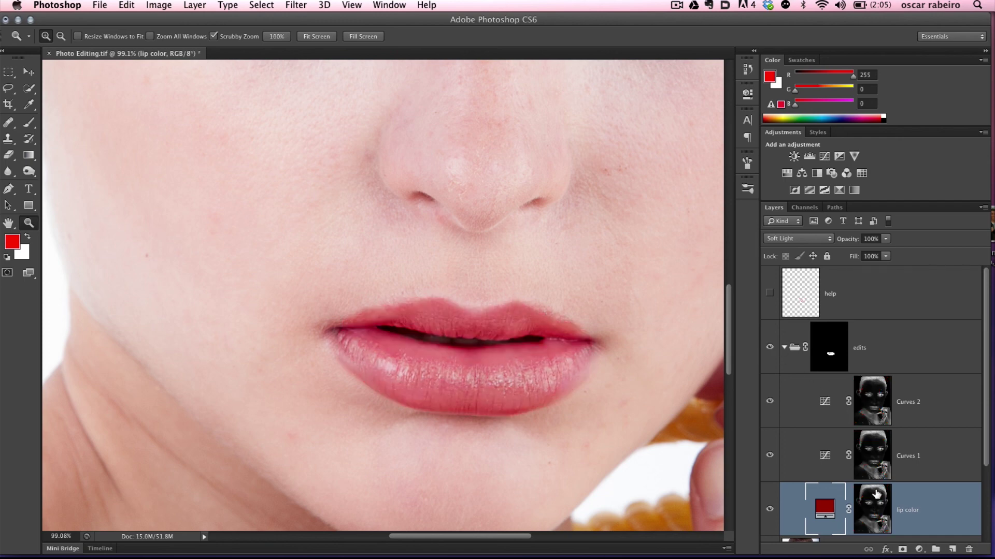
click(770, 348)
click(827, 464)
Lower Curves 1 opacity to 92% and Curves 2 opacity to 76%.
drag(858, 242, 847, 242)
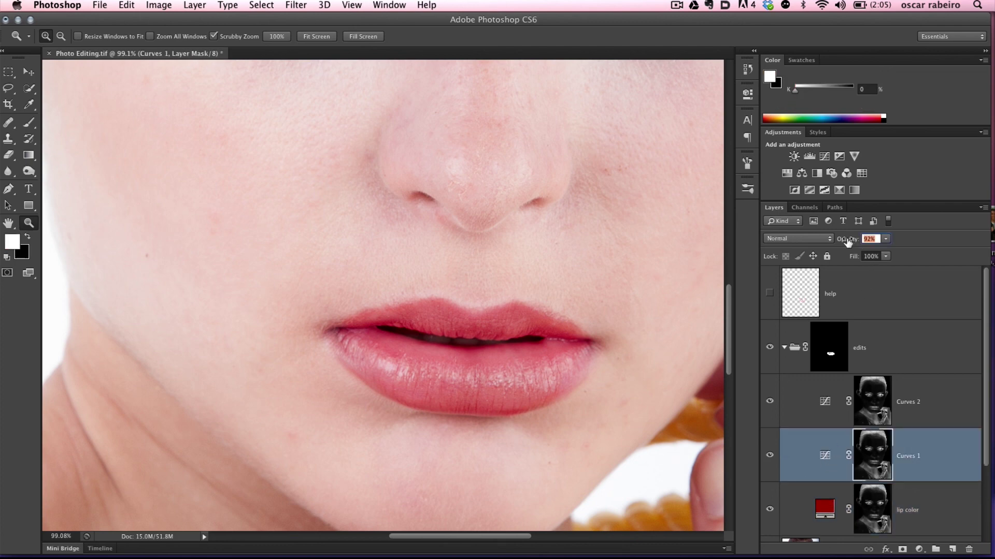
click(827, 414)
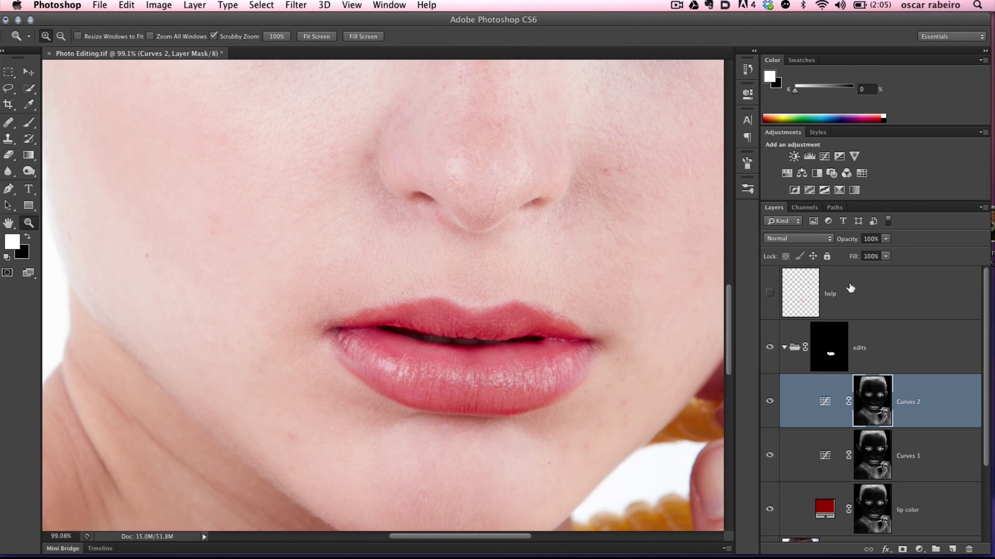
drag(849, 242, 833, 242)
Compare with the edits group hidden and shown, collapse the group, and fit the portrait on screen.
click(770, 347)
click(770, 348)
click(784, 348)
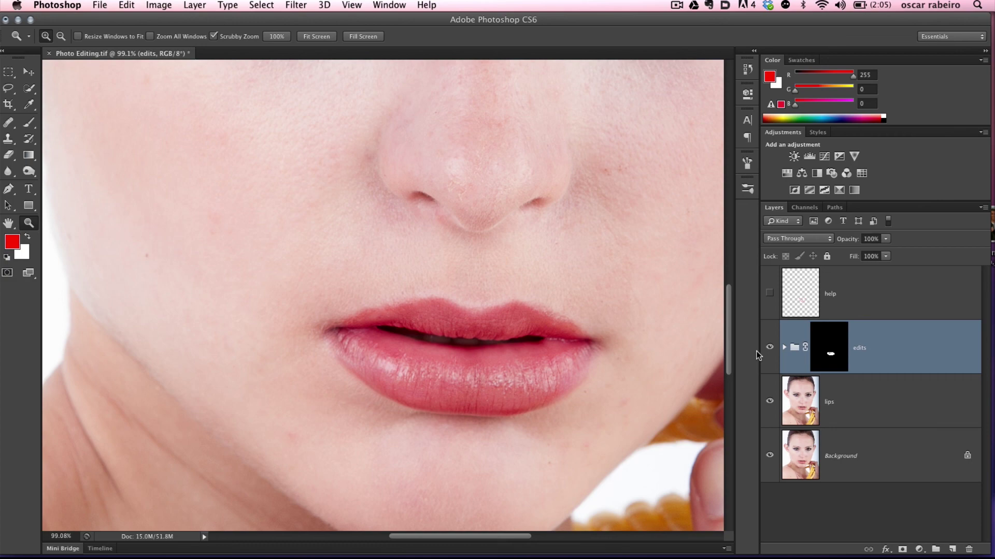
key(super+0)
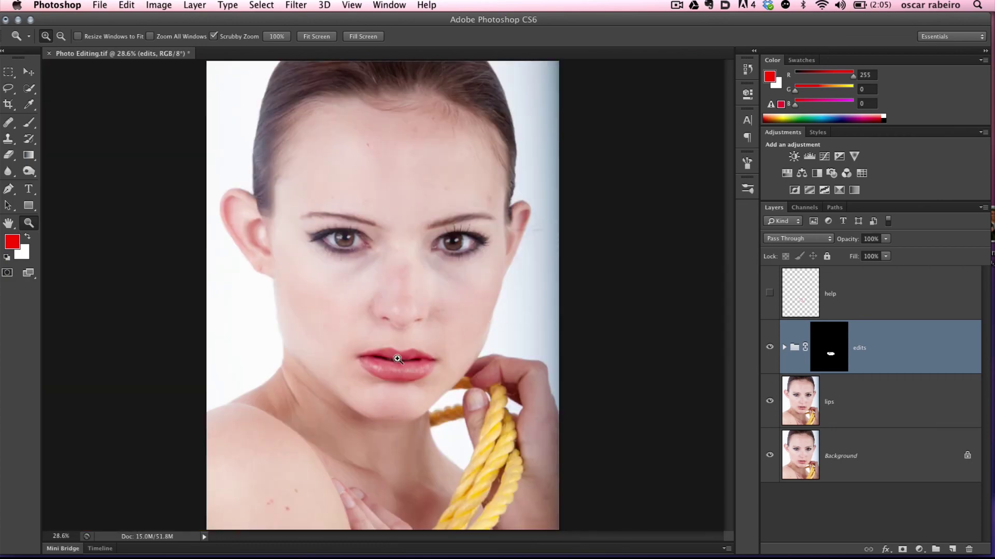